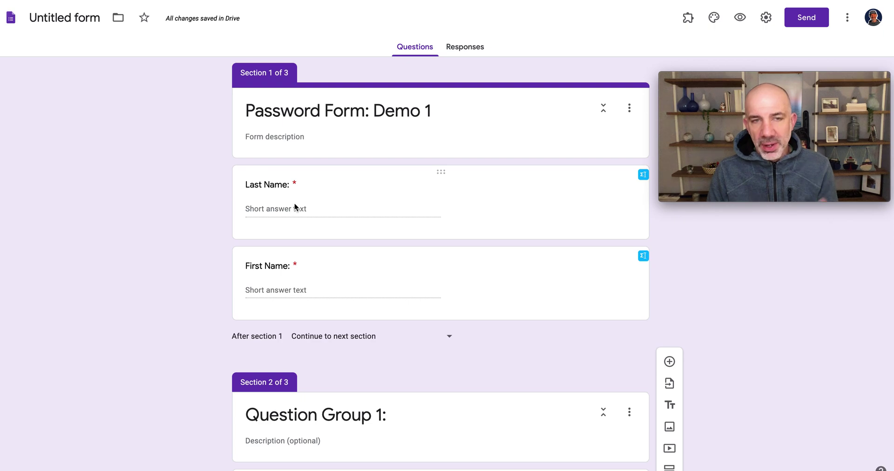
Step: Scroll down to Section 2 and open the required Password Question card for editing
scroll(294, 204, "down", 3)
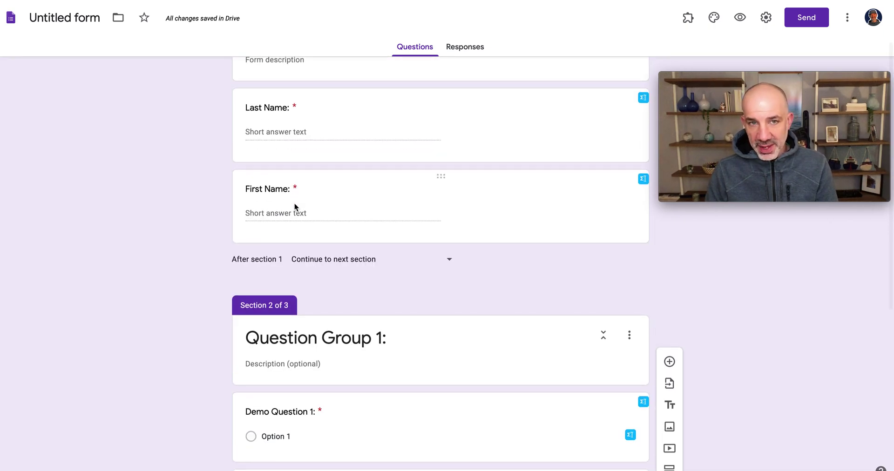
scroll(294, 203, "down", 5)
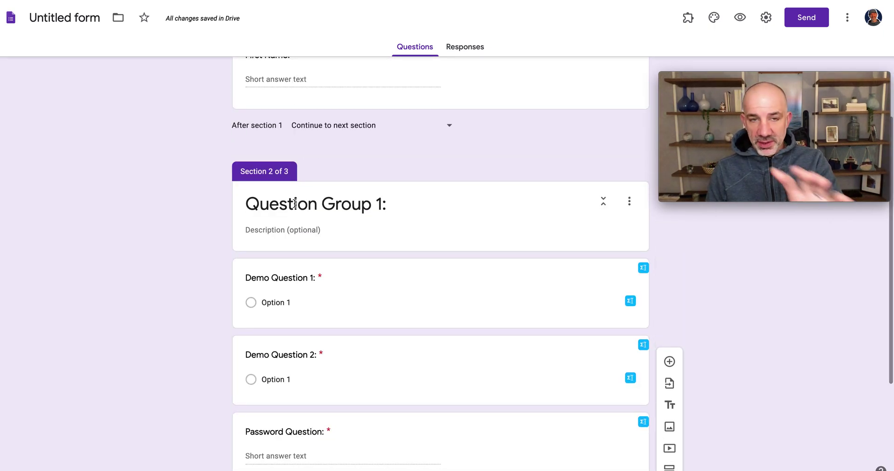
scroll(295, 203, "down", 3)
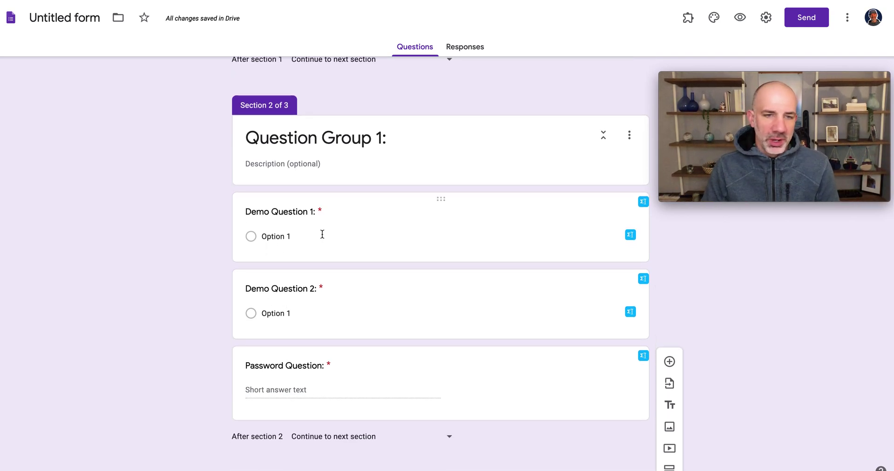
scroll(322, 235, "down", 4)
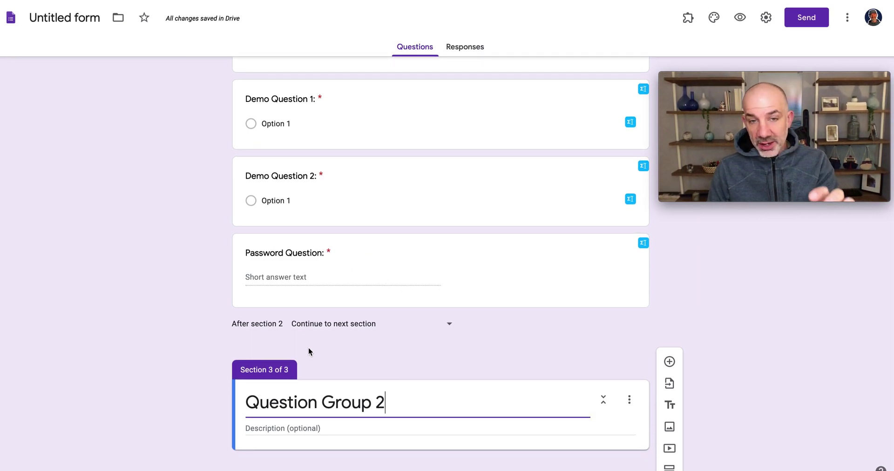
left_click(333, 278)
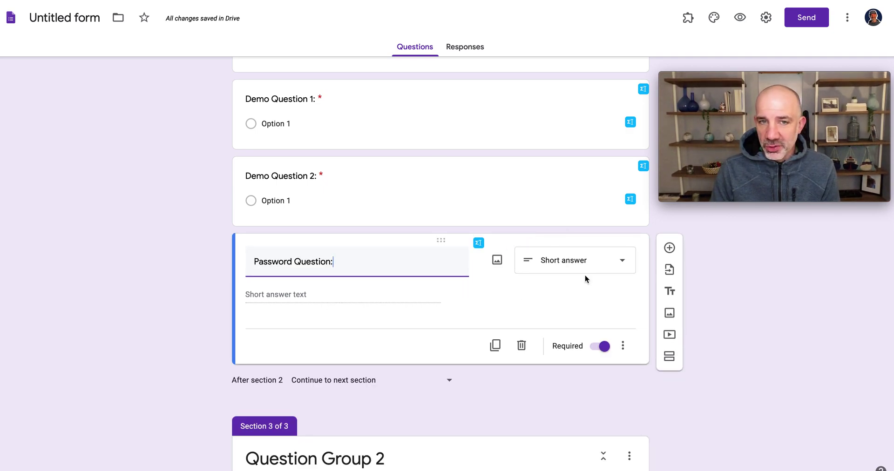
Step: Add Text > Contains 'Zebra' response validation with the custom error 'try again...'
left_click(623, 347)
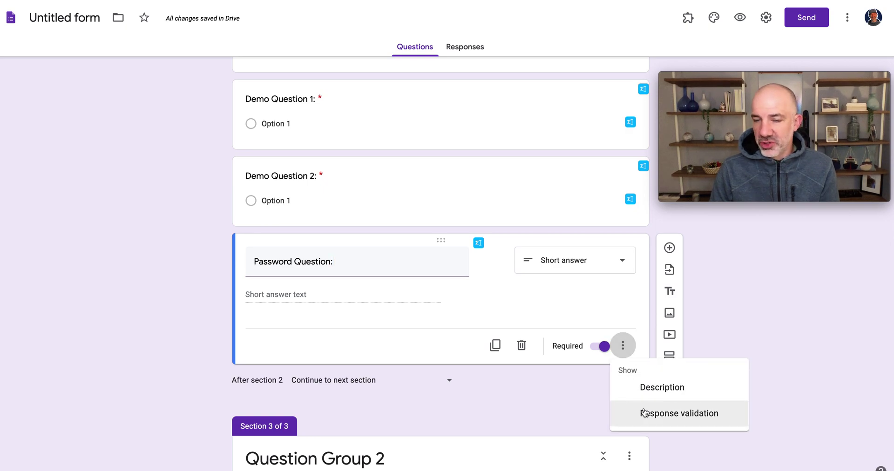
left_click(645, 413)
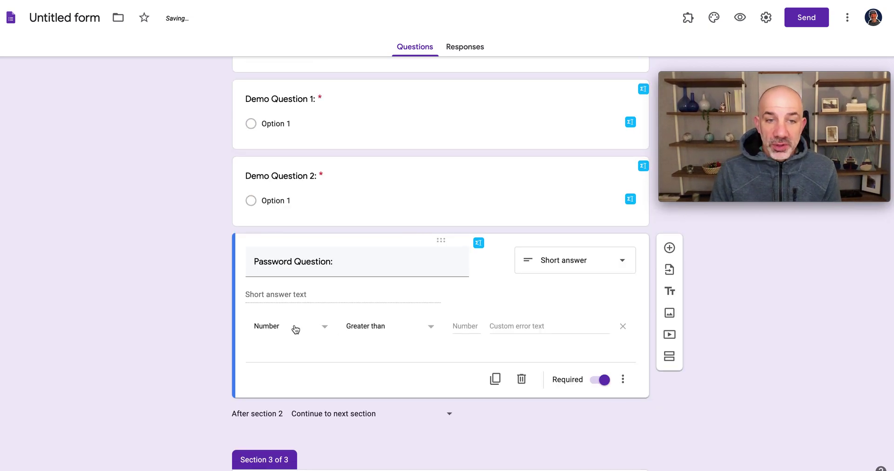
left_click(281, 330)
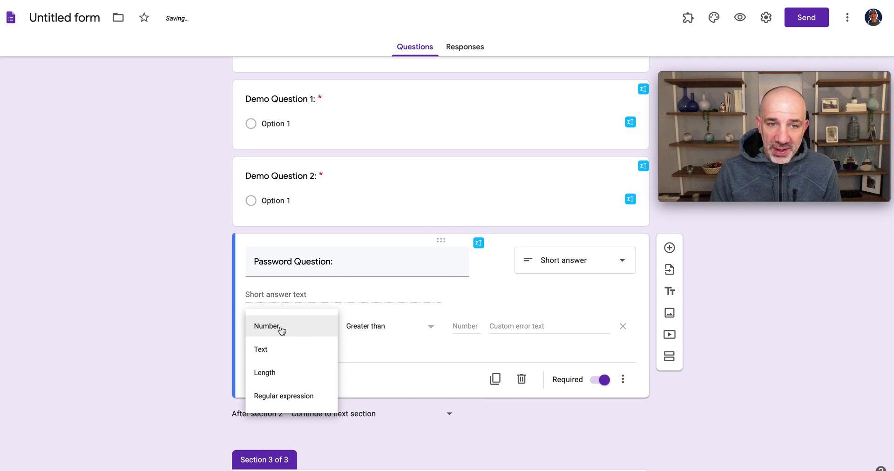
left_click(269, 352)
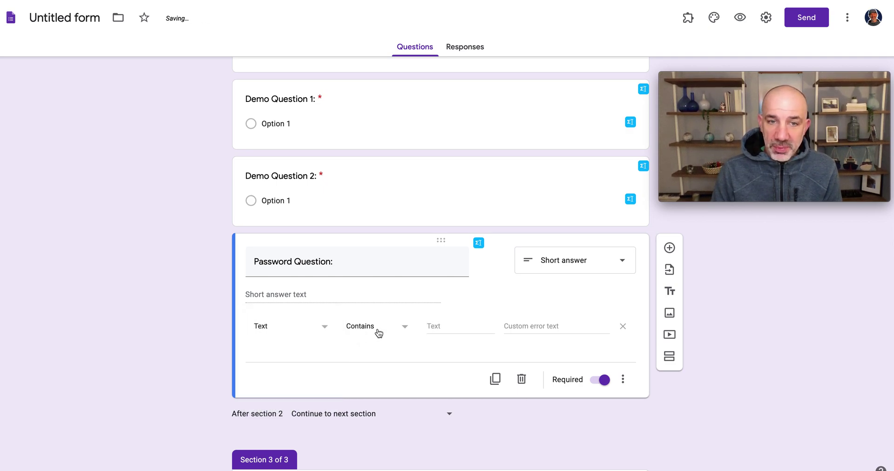
left_click(361, 330)
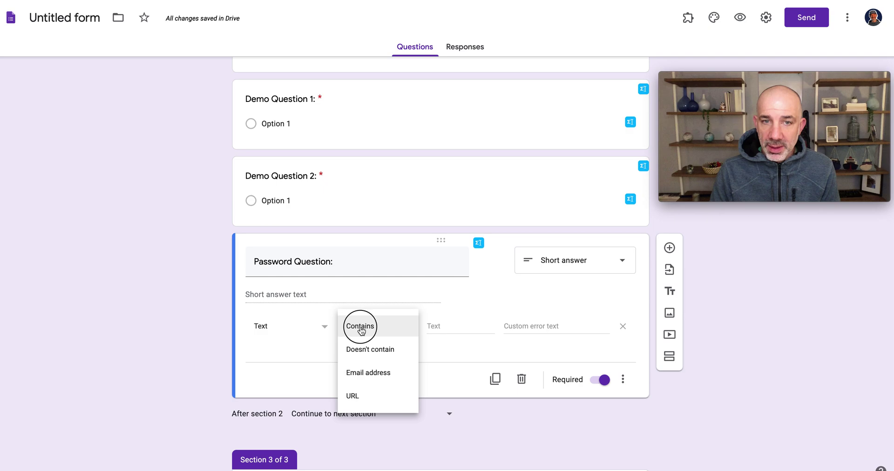
left_click(362, 330)
left_click(436, 328)
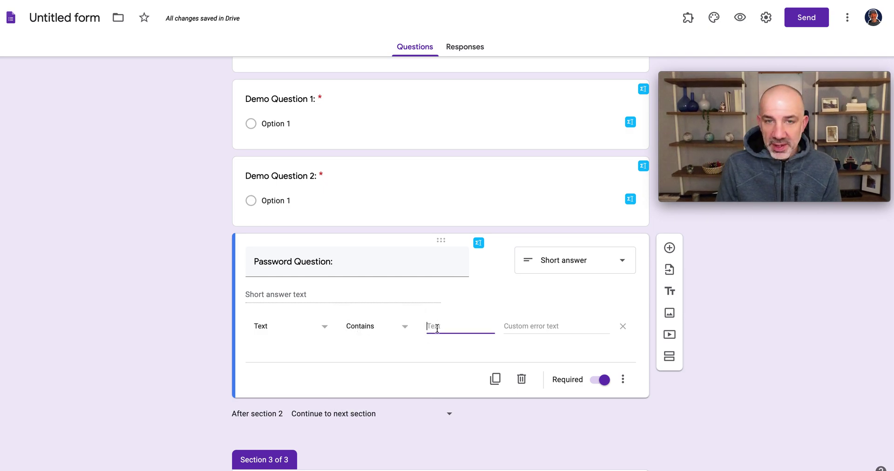
type("Zebra")
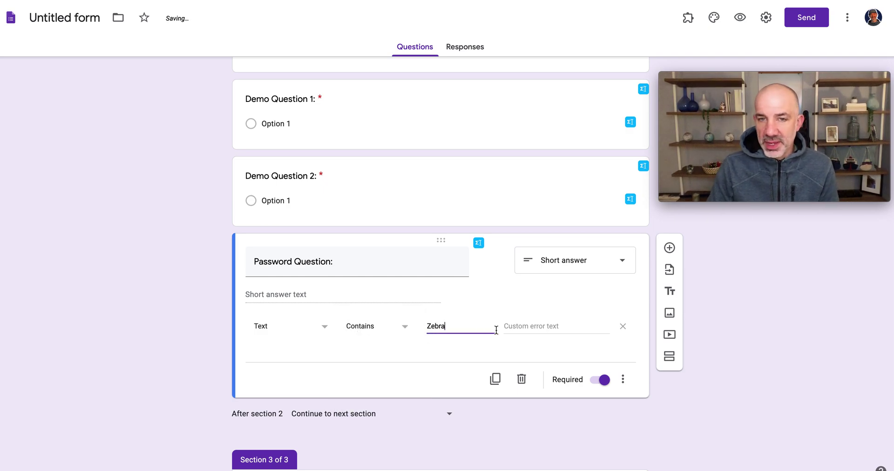
left_click(548, 327)
type("try again...")
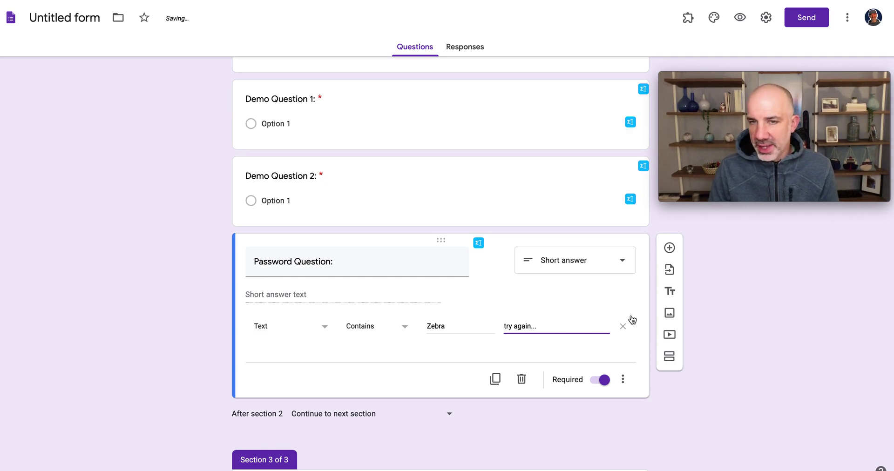
left_click(800, 299)
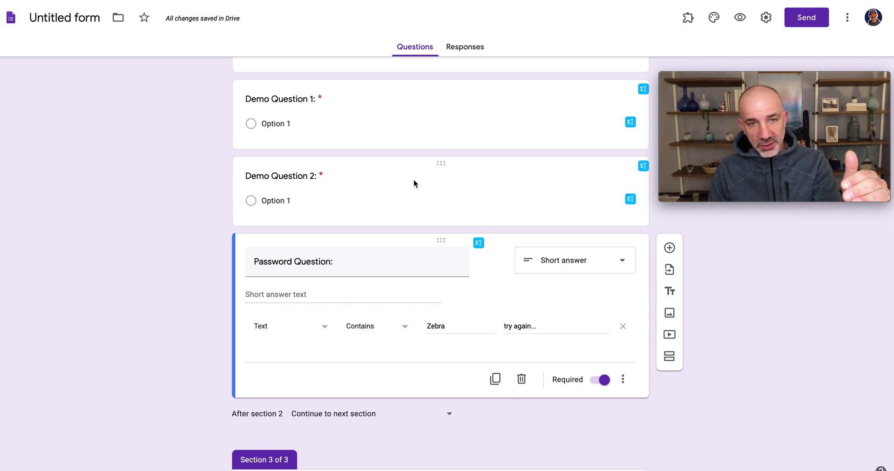
scroll(413, 179, "down", 2)
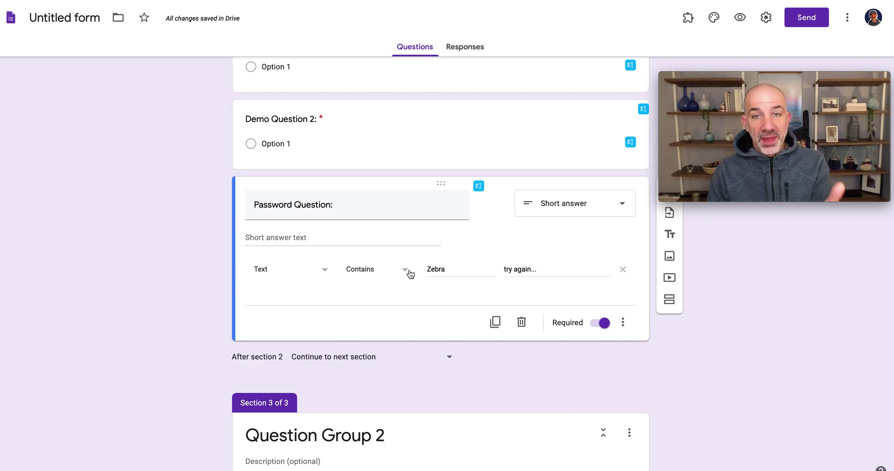
Step: Return to the top of Password Form: Demo 1 and open its respondent preview
scroll(410, 273, "down", 1)
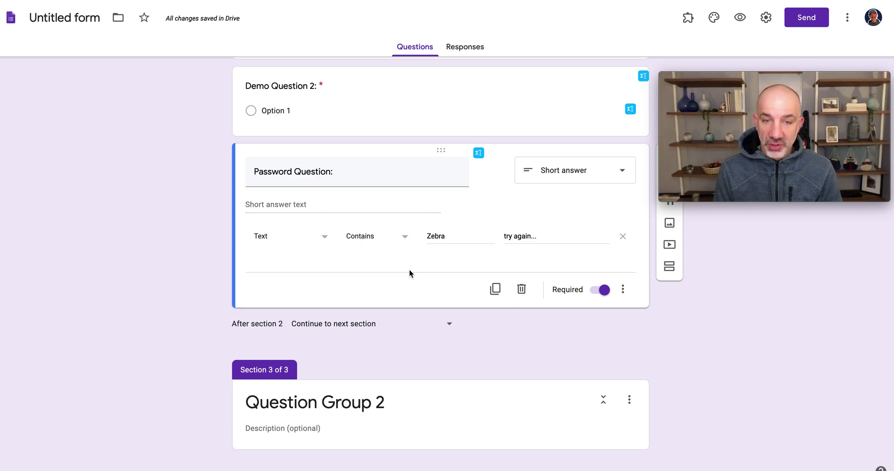
scroll(409, 273, "up", 10)
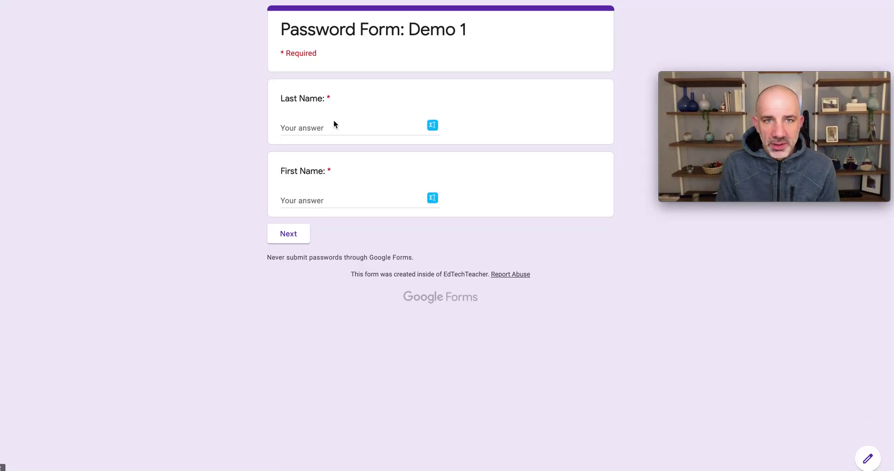
Step: Enter a last and first name, then choose Option 1 for both demo questions
left_click(321, 126)
type("Kulowiec")
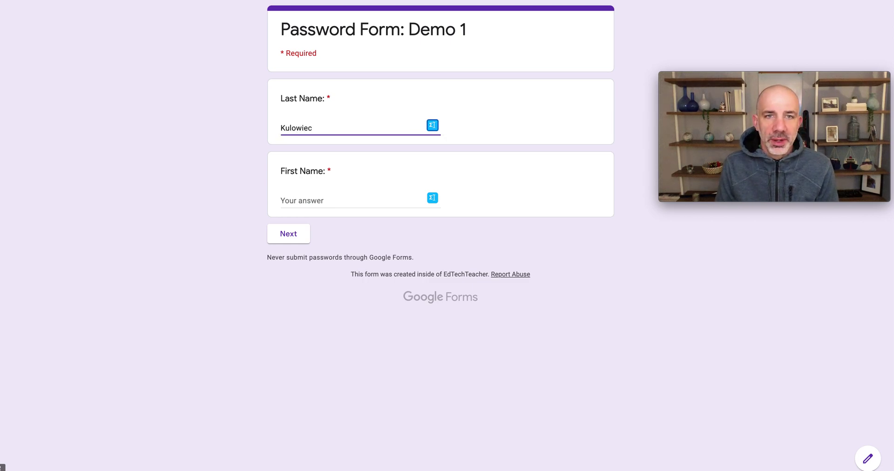
left_click(308, 201)
type("Greg")
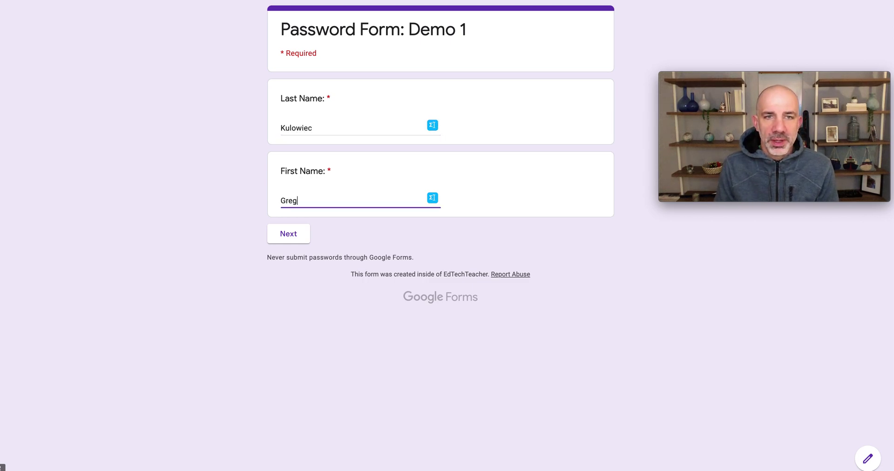
left_click(288, 235)
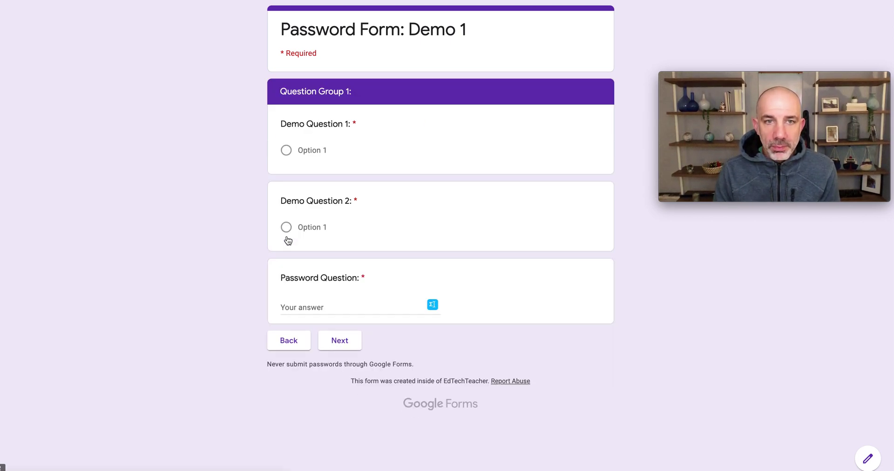
left_click(286, 150)
left_click(286, 227)
Step: Test the password: blank and 'zebra' are rejected, 'Zebra' reaches Question Group 2
left_click(299, 307)
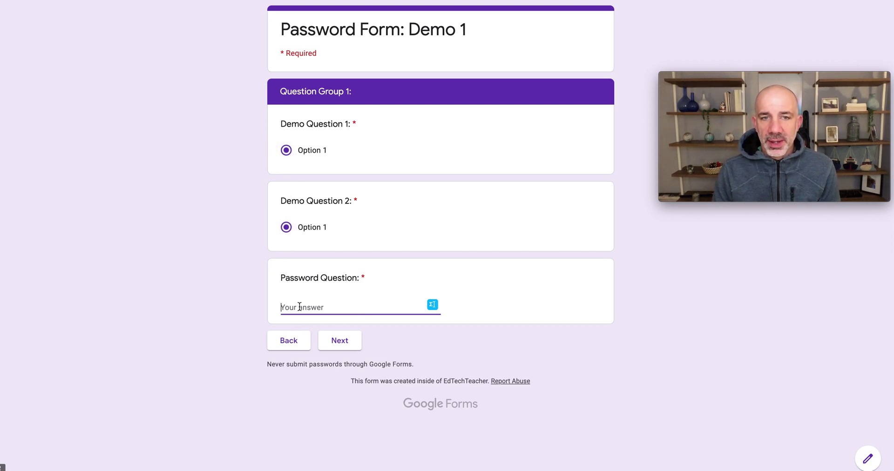
left_click(339, 341)
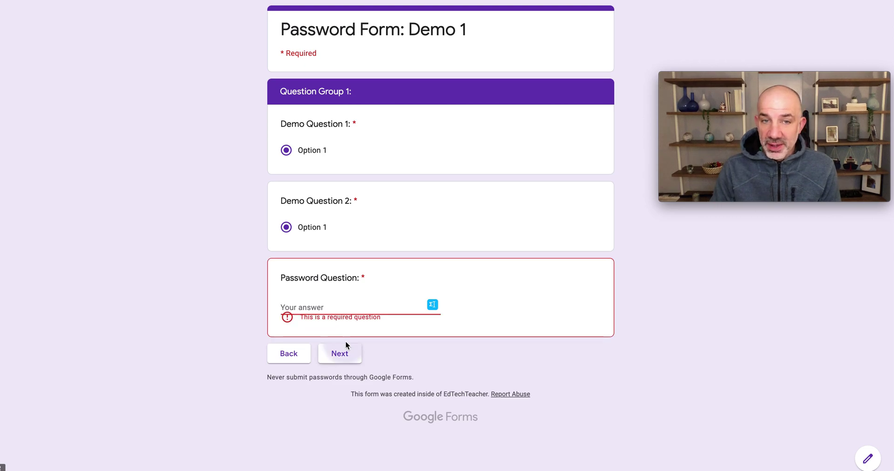
left_click(317, 305)
type("zebra")
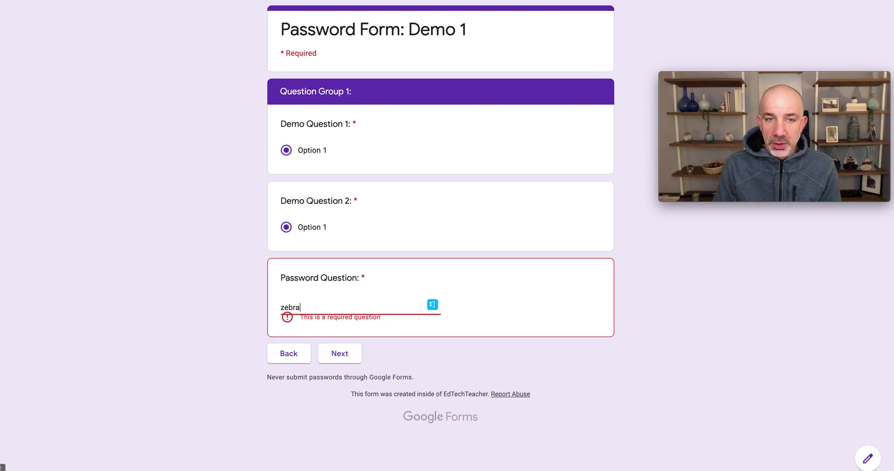
left_click(339, 355)
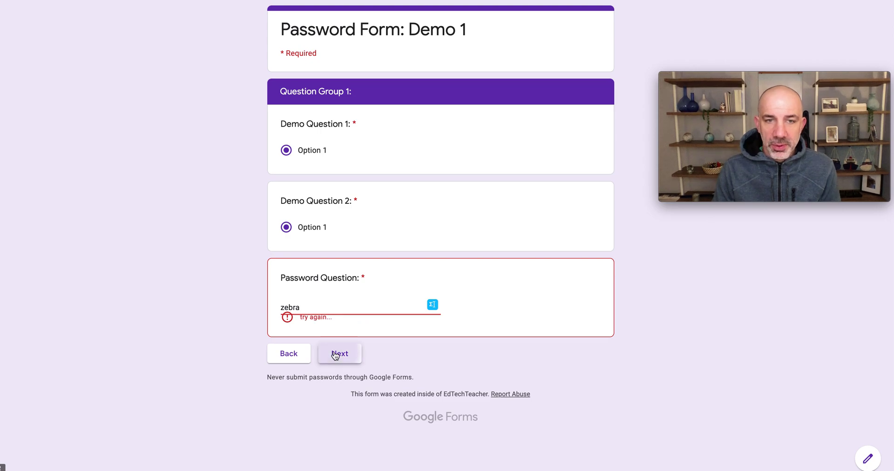
double_click(302, 308)
type("Zebr")
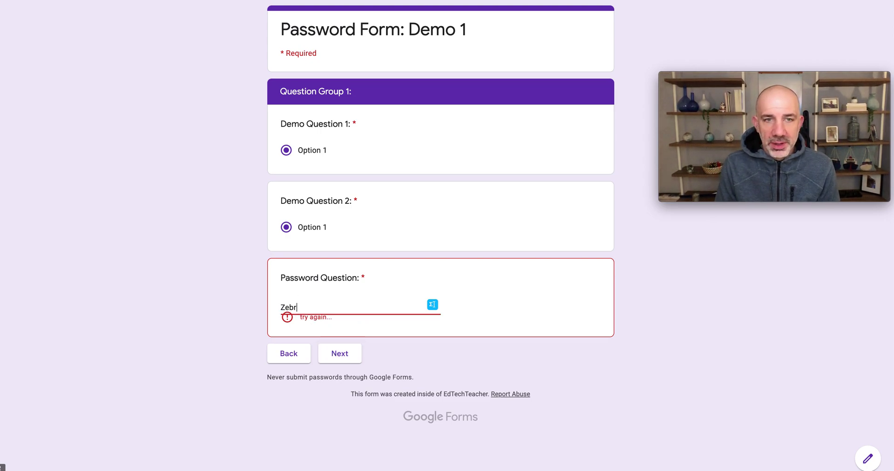
type("a")
left_click(336, 347)
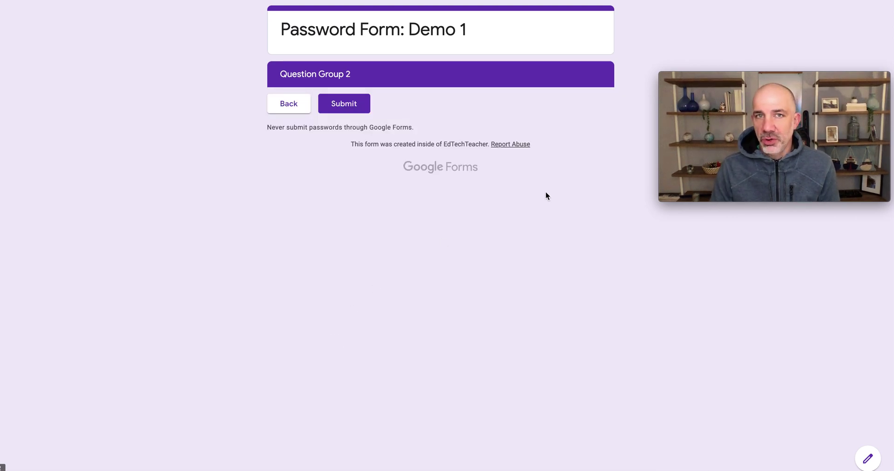
key("super+r")
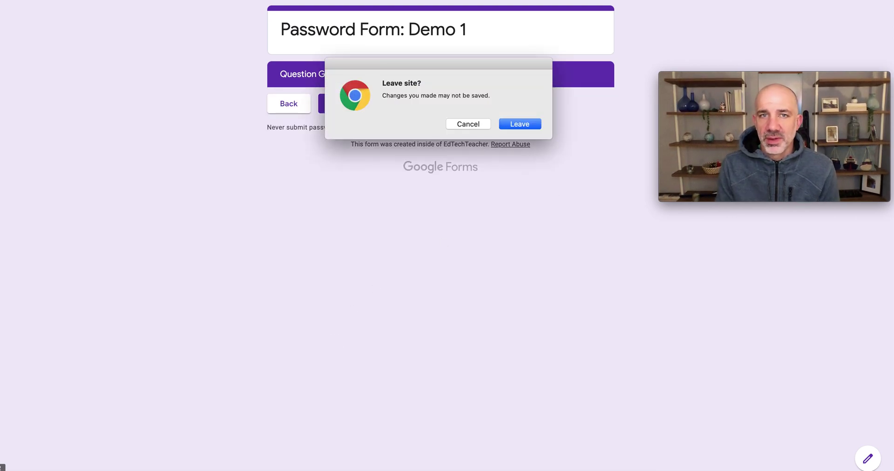
Step: Describe section 3 as 'Thank you for working on part 1' and retitle it 'Part 1 Complete!'
left_click(528, 124)
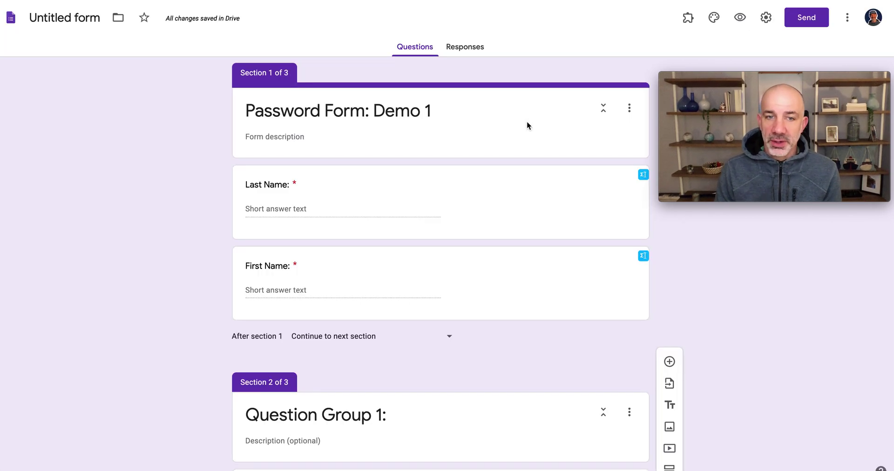
scroll(485, 214, "down", 3)
scroll(485, 208, "down", 4)
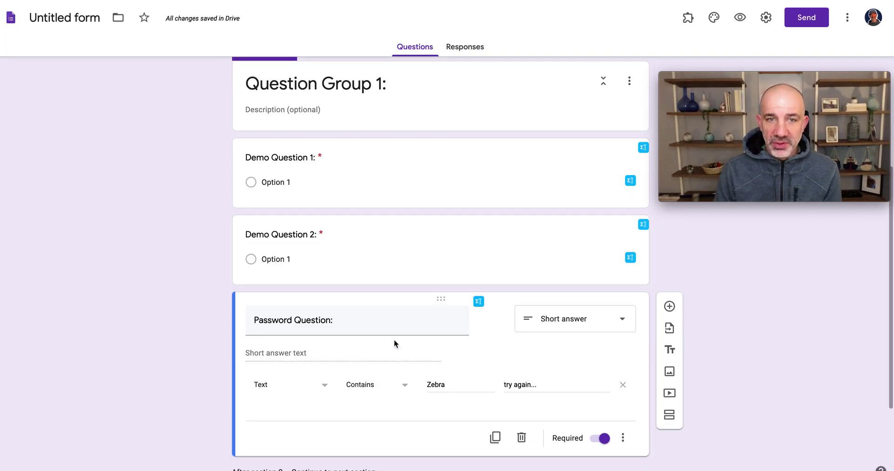
scroll(394, 342, "down", 3)
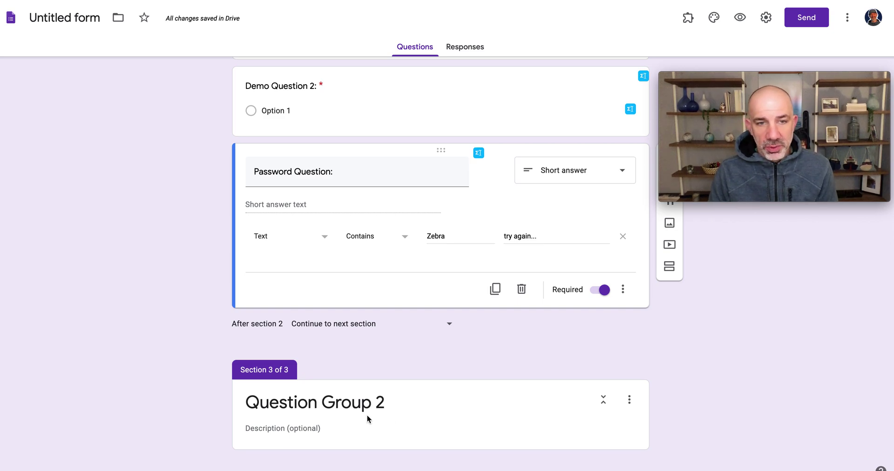
left_click(292, 409)
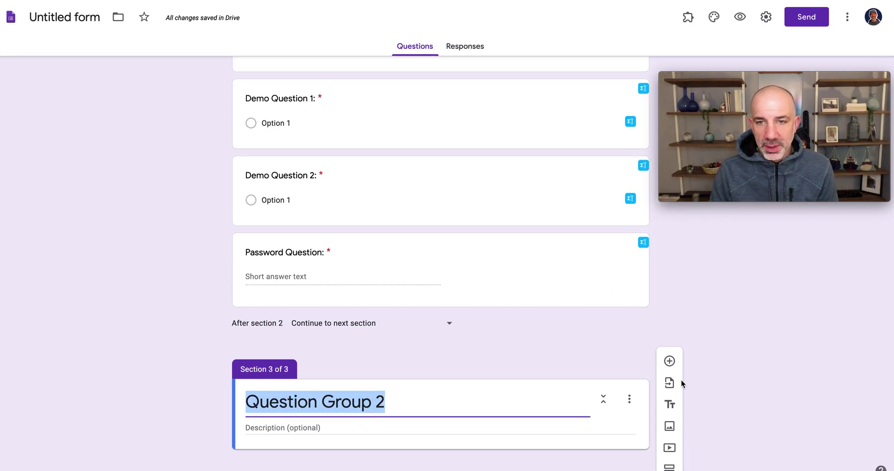
left_click(373, 425)
type("Thank you for work")
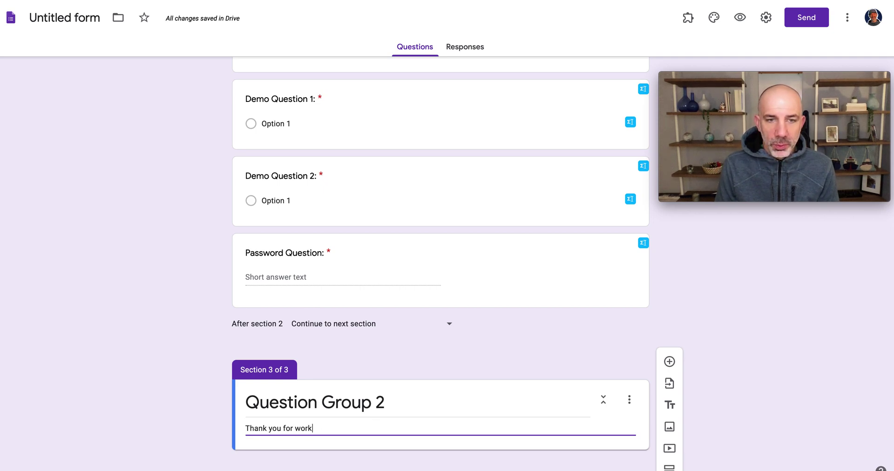
type("ing on part !")
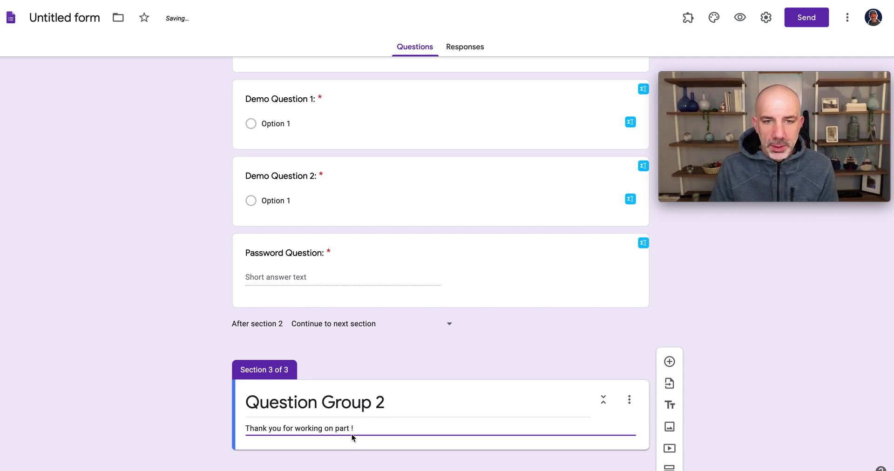
key("BackSpace")
type("1")
triple_click(351, 405)
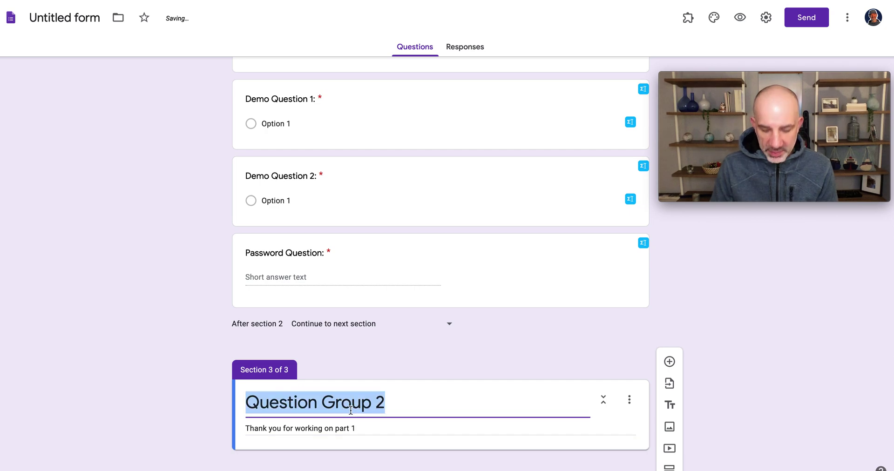
type("Part 1 Complete!")
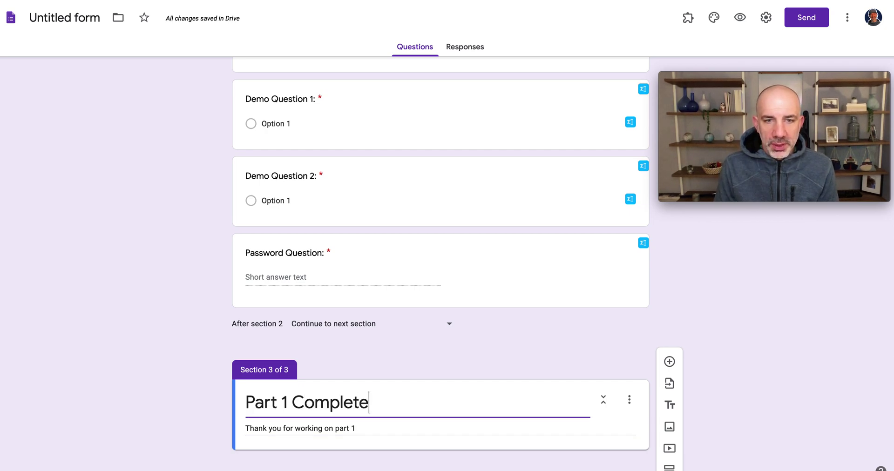
Step: Add the multiple-choice question 'I completed all part 1 Question' with the single answer 'Yes'
left_click(669, 363)
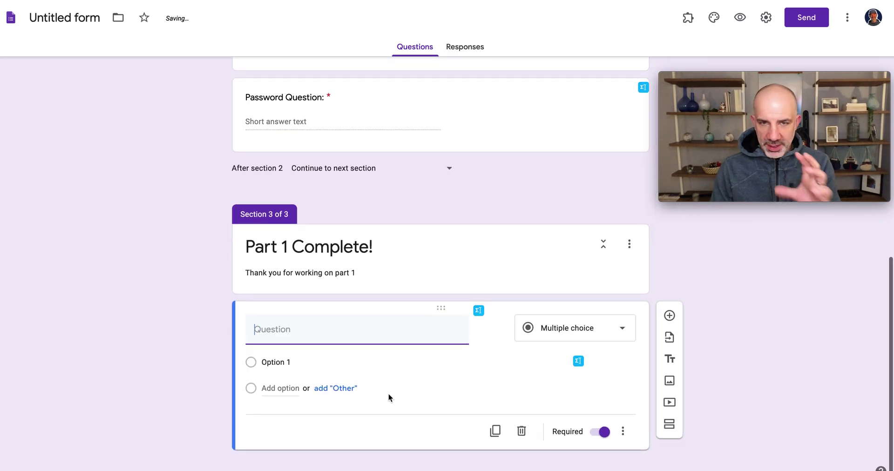
type("I conmplet")
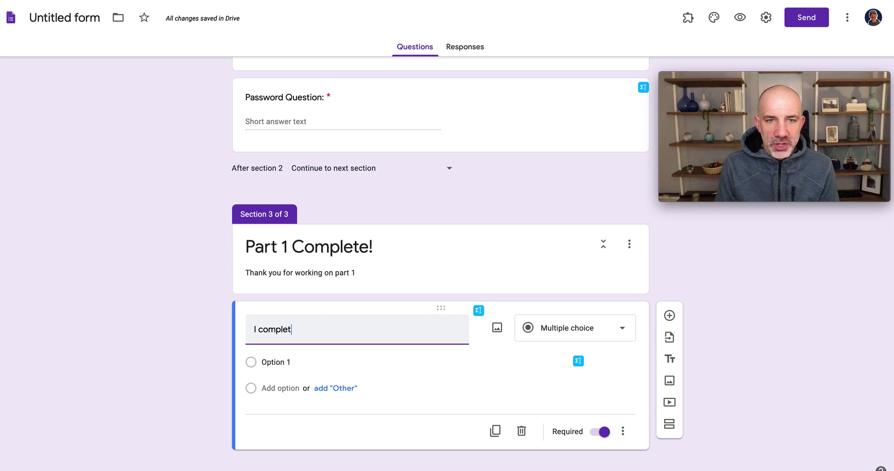
type("ed all part 1 Question")
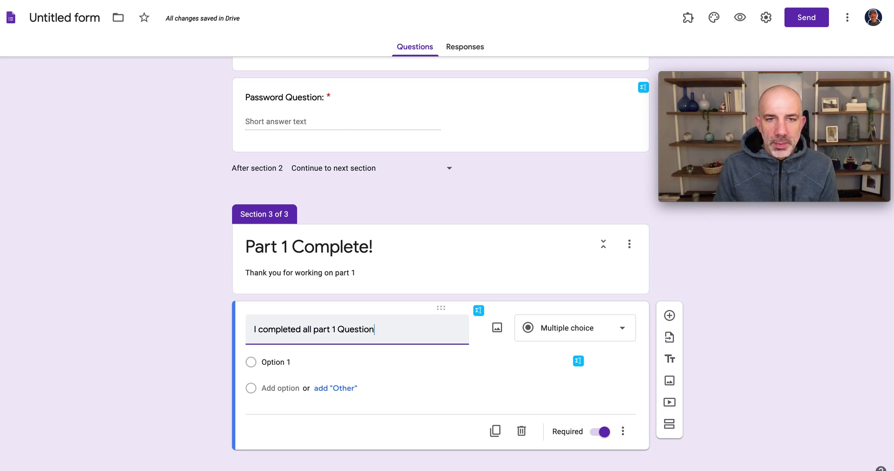
left_click(297, 385)
left_click(266, 382)
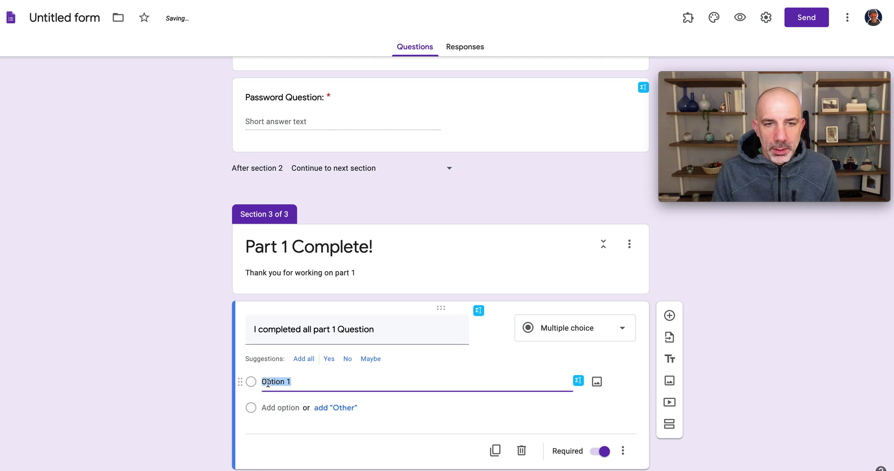
type("Yes")
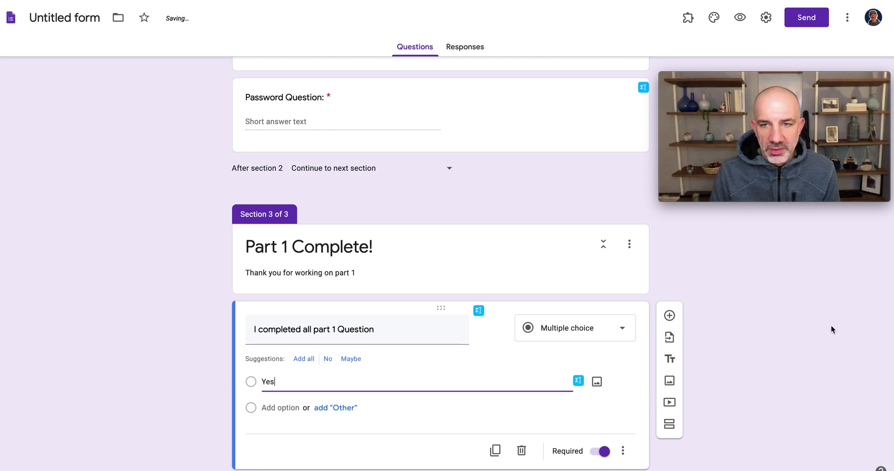
scroll(605, 350, "up", 10)
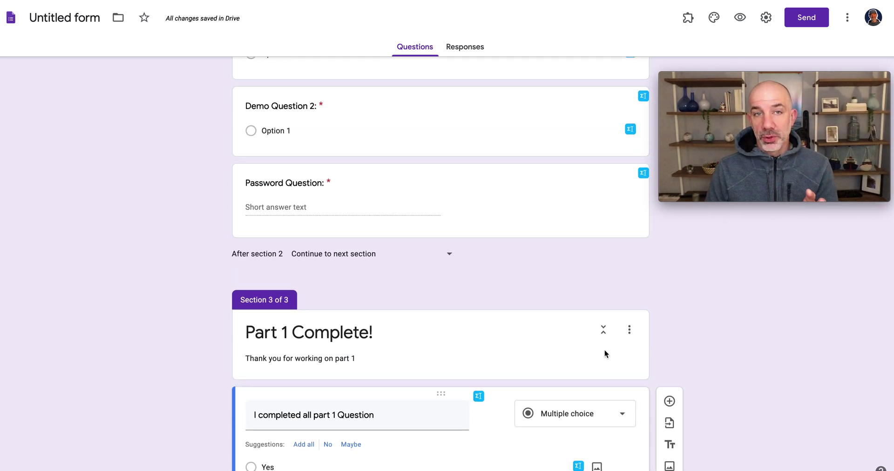
scroll(375, 169, "down", 4)
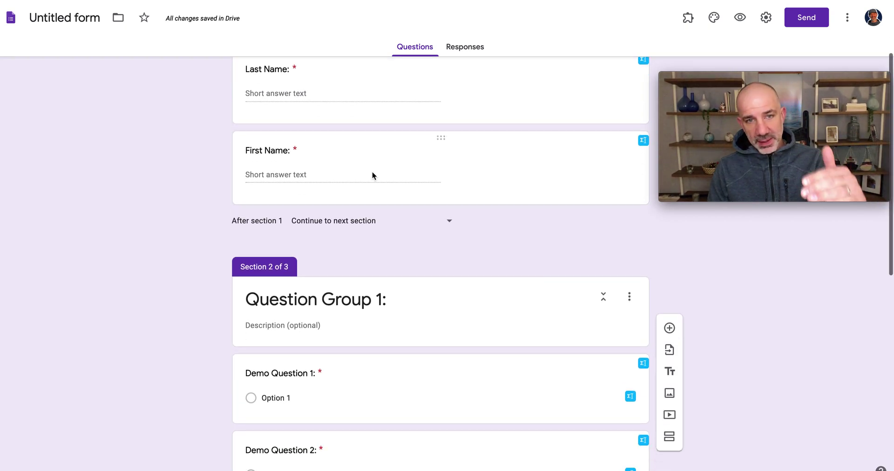
scroll(372, 172, "down", 2)
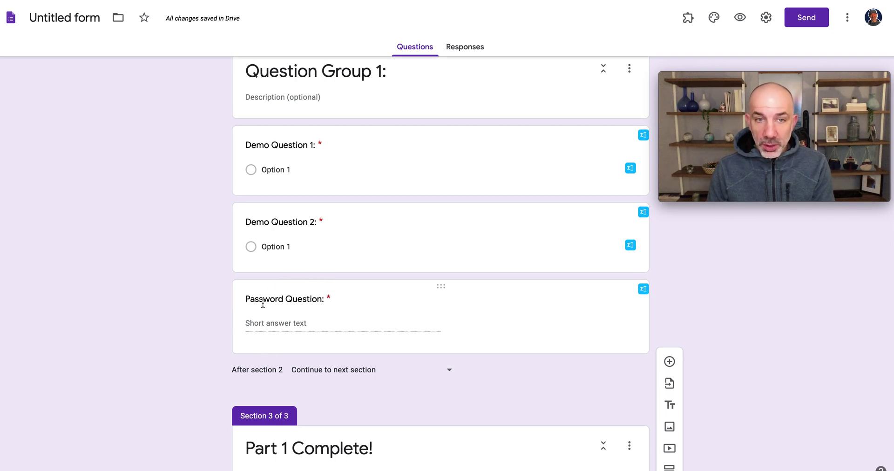
scroll(263, 304, "down", 4)
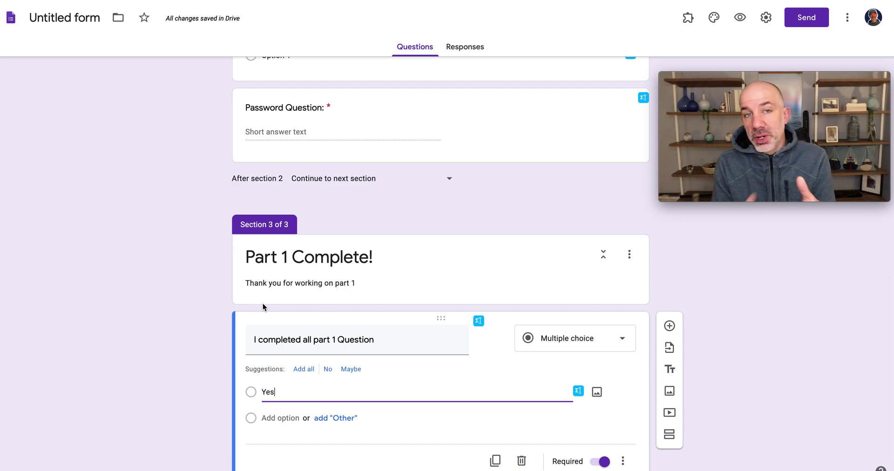
scroll(263, 303, "up", 4)
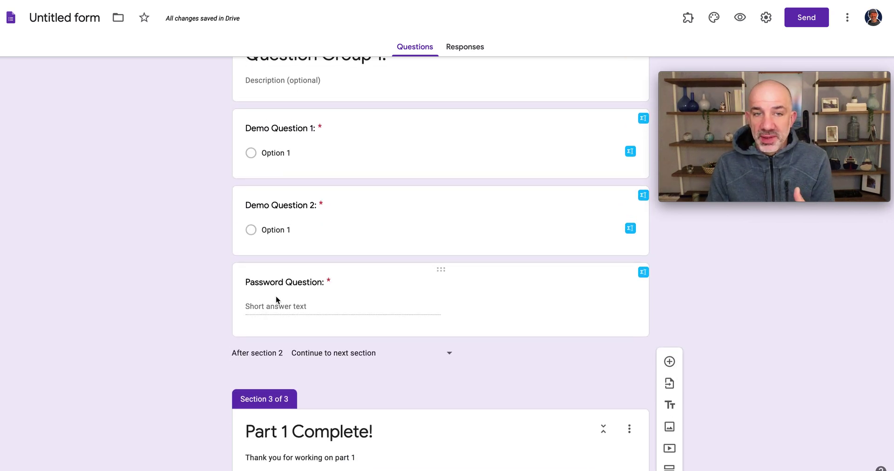
scroll(298, 193, "down", 1)
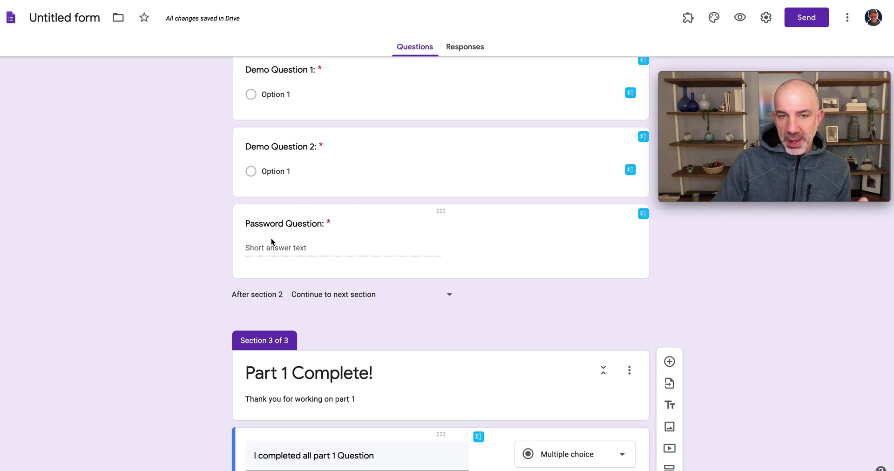
scroll(273, 242, "down", 3)
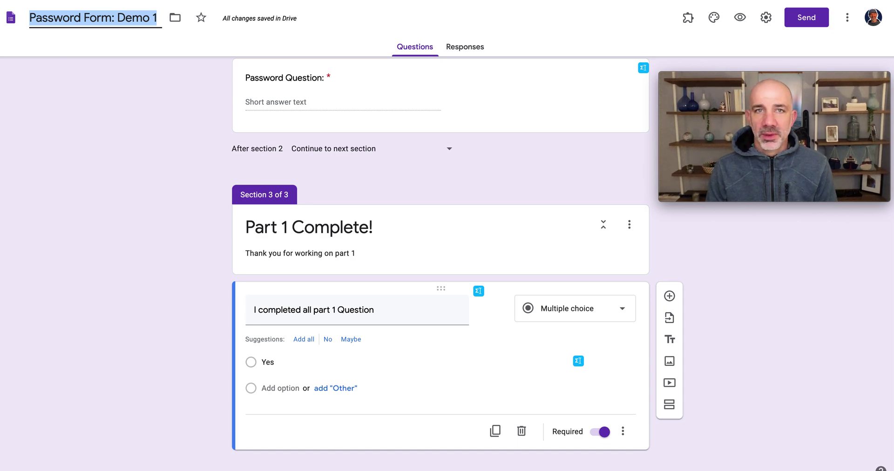
key("super+t")
Step: Start a new blank form and name it 'Password Form part 2'
type("form")
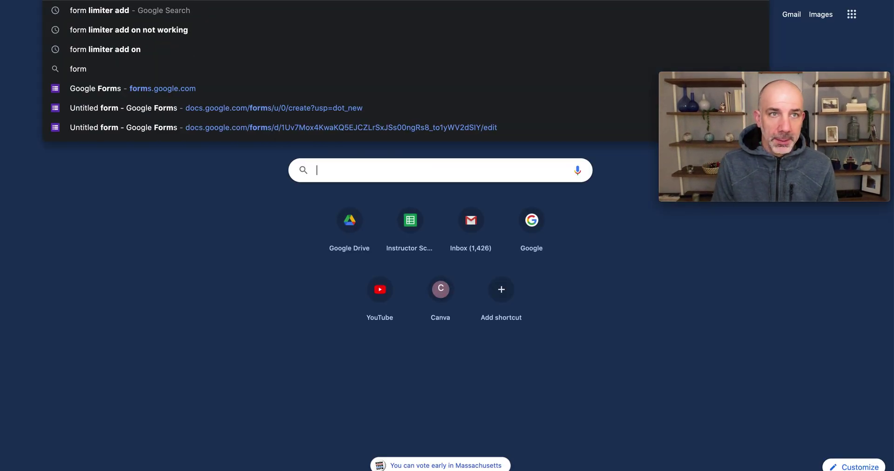
key("Return")
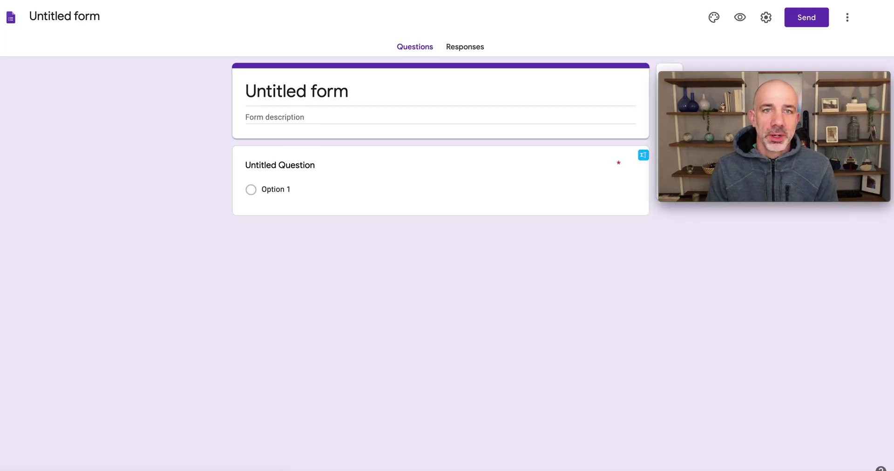
left_click(66, 14)
type("P")
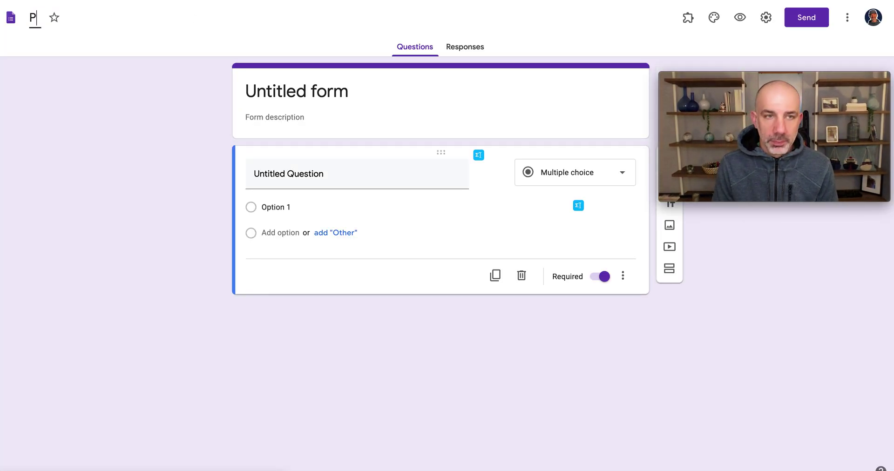
type("assword Form part")
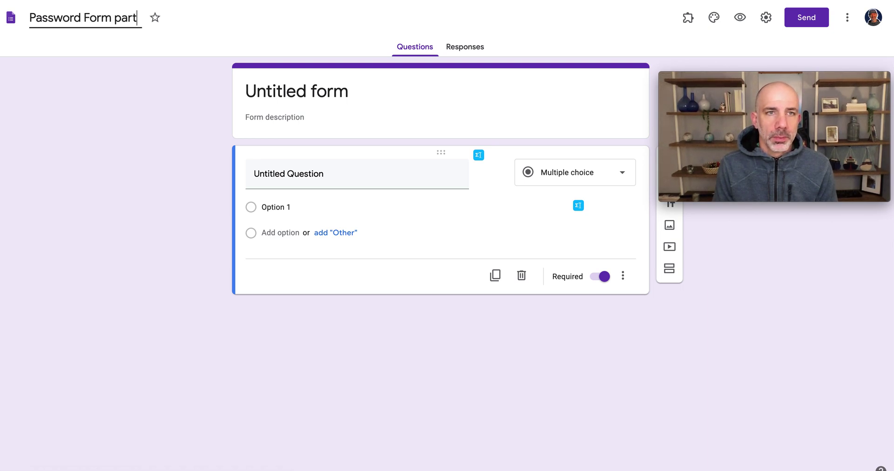
type(" 1")
key("BackSpace")
type("2")
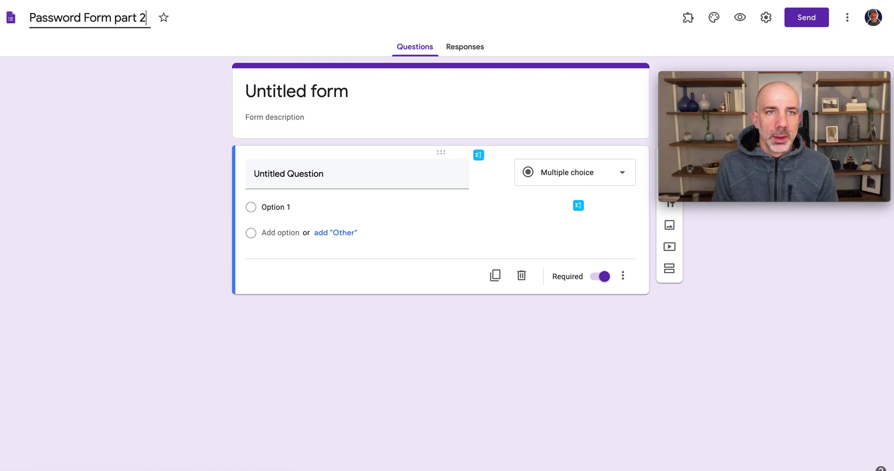
left_click(344, 97)
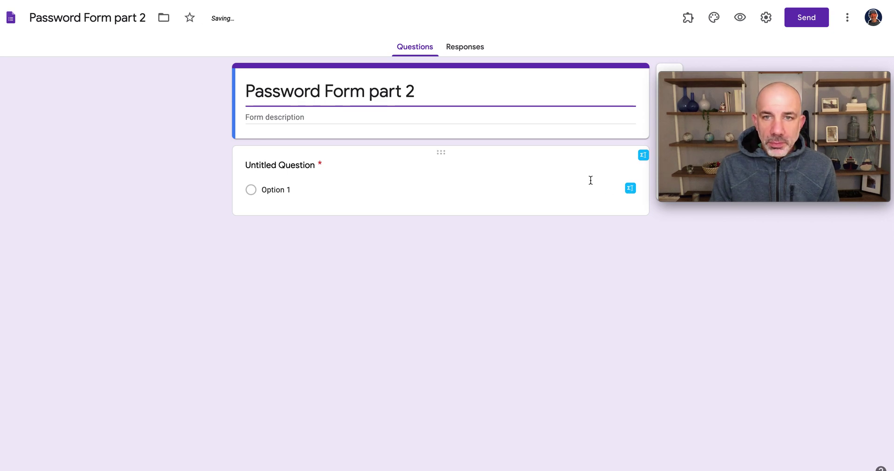
Step: Add a second and third multiple-choice question so the form holds three
left_click(415, 191)
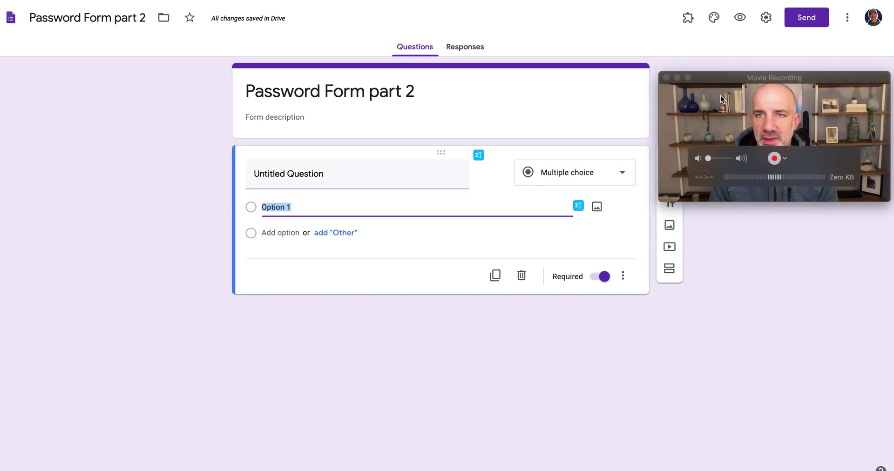
left_click_drag(720, 96, 703, 79)
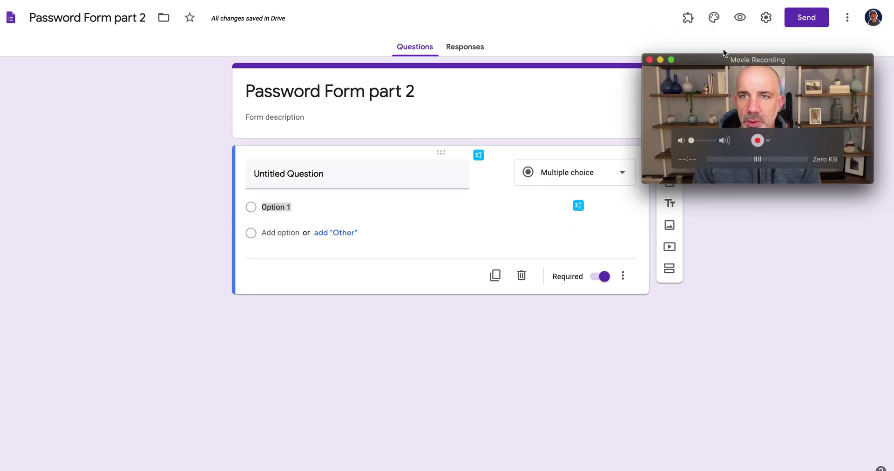
left_click_drag(723, 48, 715, 10)
left_click(671, 157)
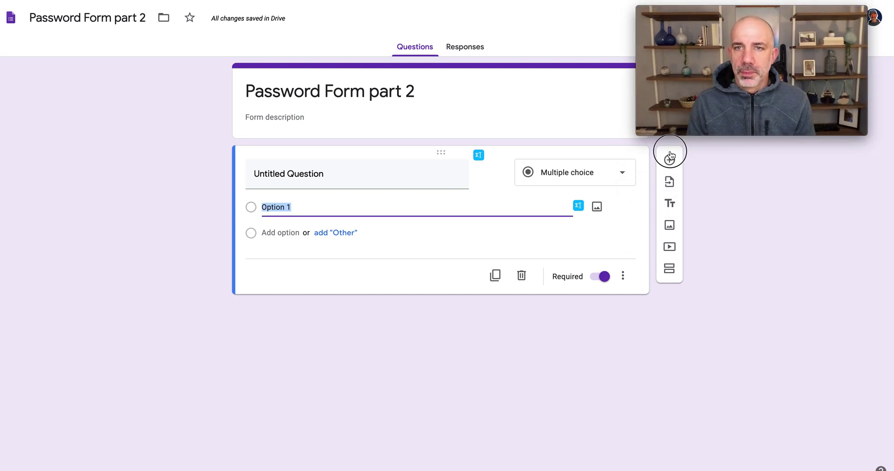
left_click(670, 156)
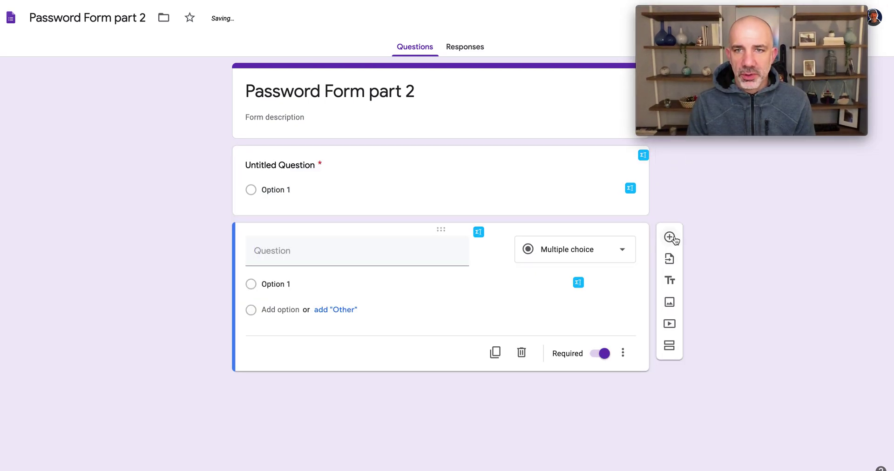
left_click(671, 238)
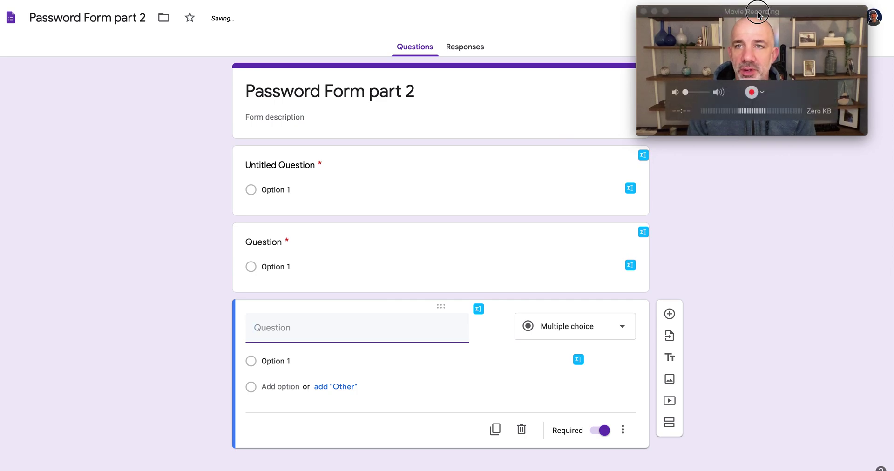
left_click_drag(759, 14, 779, 176)
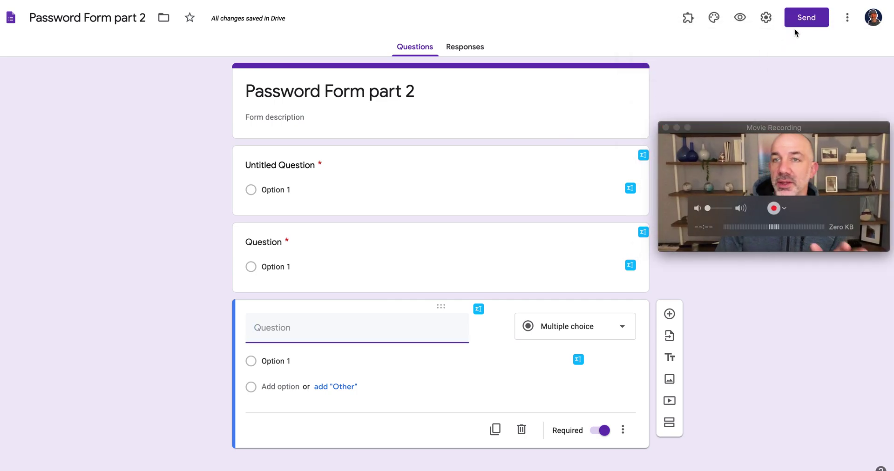
Step: Copy Password Form part 2's respondent link from the Send dialog's Link tab
left_click(806, 18)
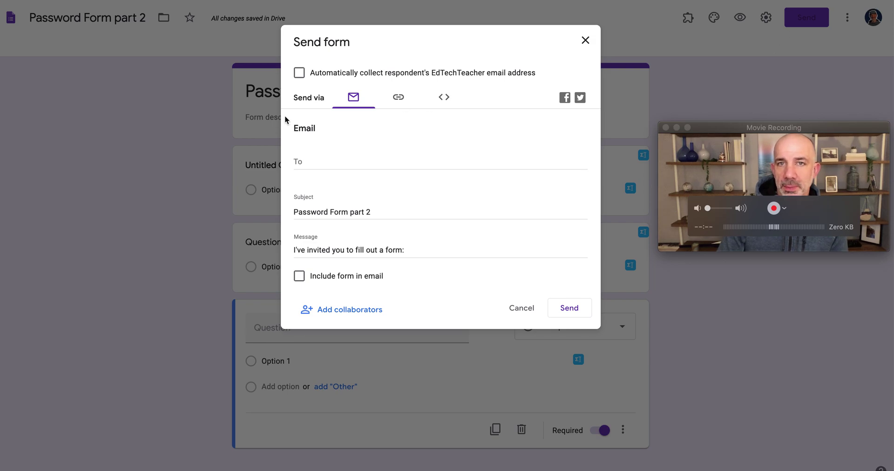
left_click(398, 97)
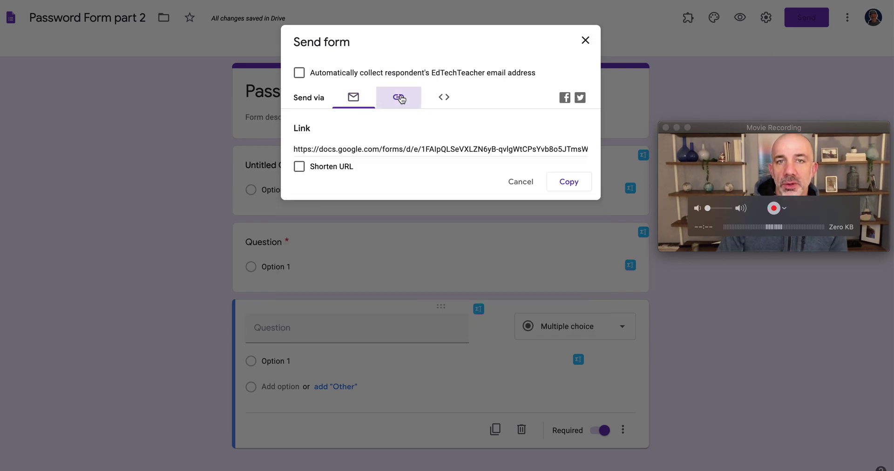
left_click(339, 149)
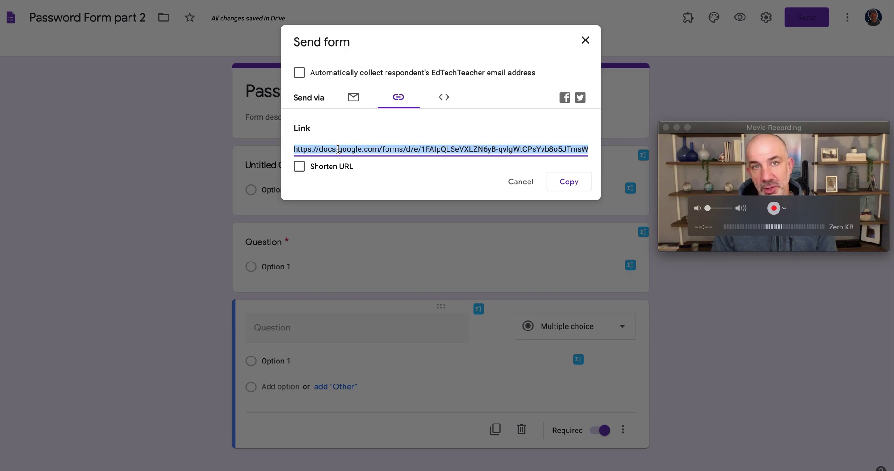
left_click(585, 40)
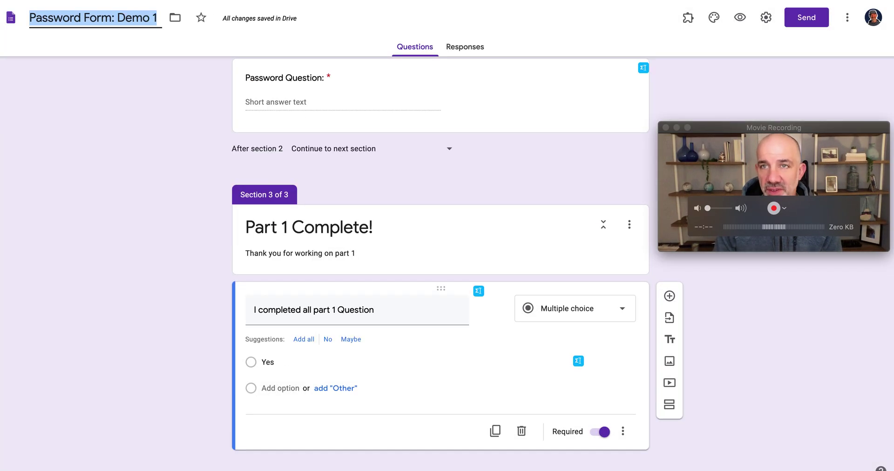
Step: Set the confirmation message to 'Click here to work on part 2:' plus the pasted link, hide submit-another-response, save
left_click(767, 19)
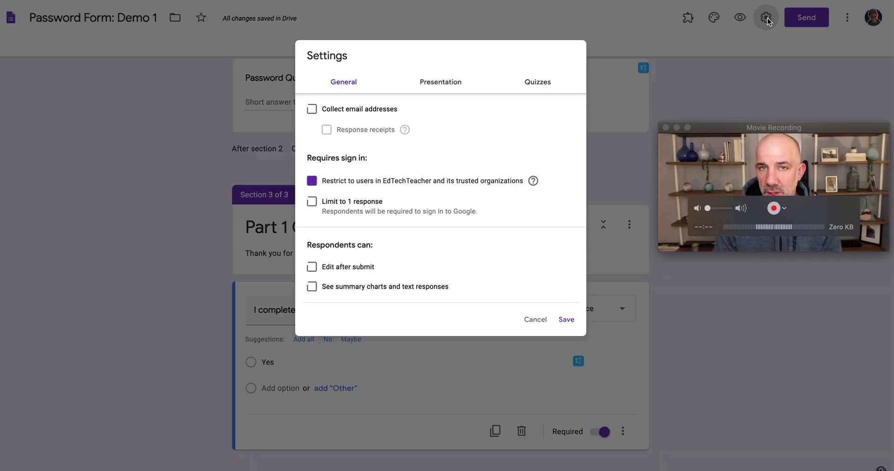
left_click(440, 72)
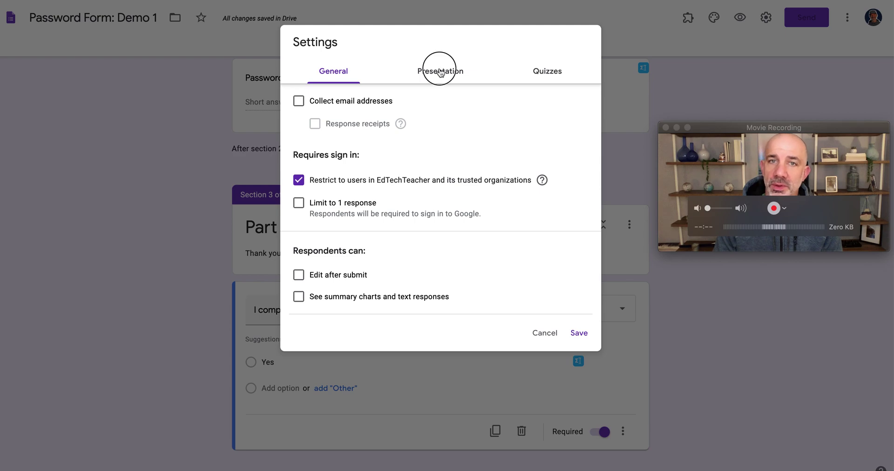
left_click(323, 193)
type("Click here to")
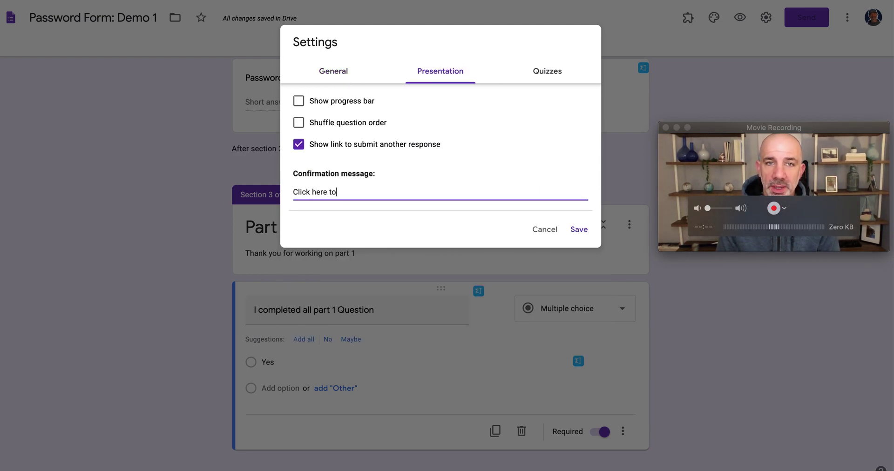
type(" work on part 1")
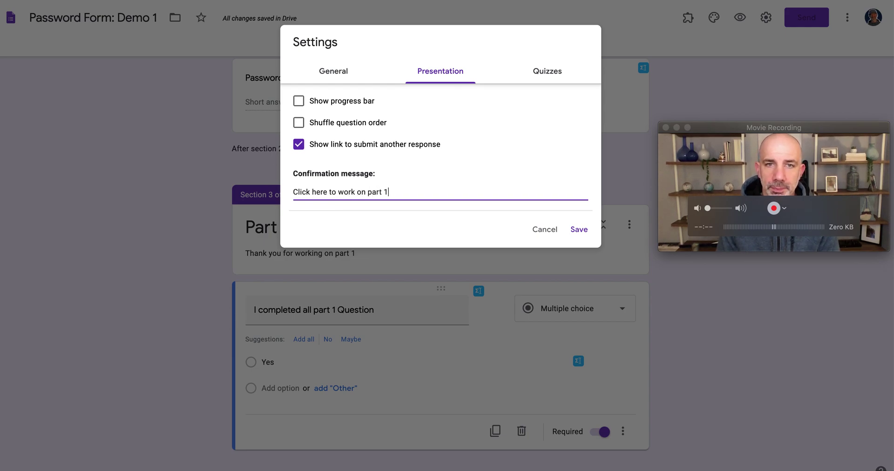
key("BackSpace")
key("XF86AudioRaiseVolume")
type(":")
type("https://docs.google.com/forms/d/e/1FAIpQLSeVXLZN6yB-qvlgWtCPsYvb8o5JTmsWqO2-cCq-dmLxGn5LFw/viewform?usp=sf_link")
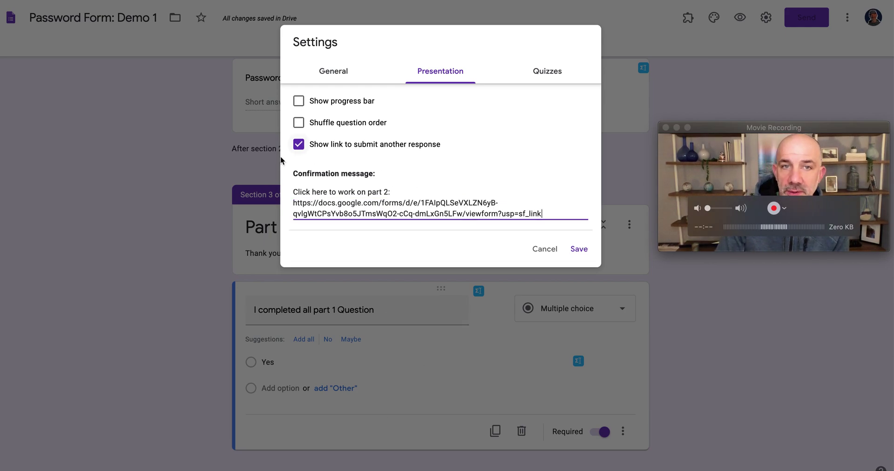
left_click(298, 145)
left_click(578, 249)
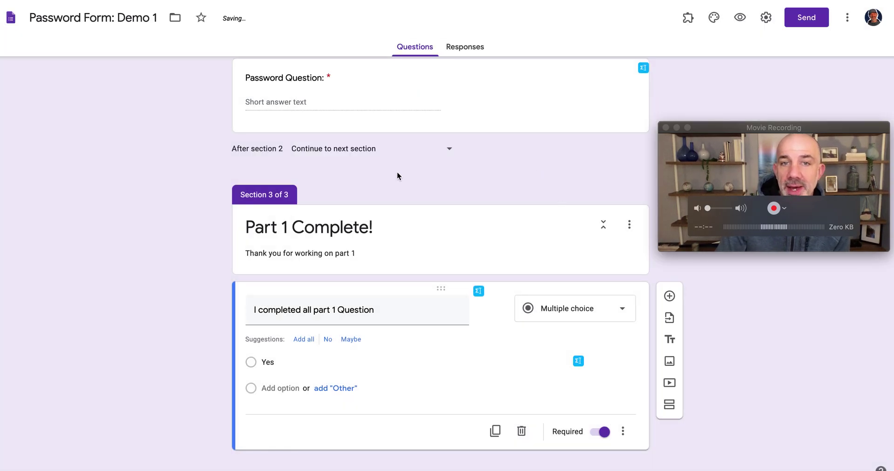
Step: Recheck the saved confirmation message in Presentation settings, then view Part 1's Responses tab
scroll(397, 171, "up", 7)
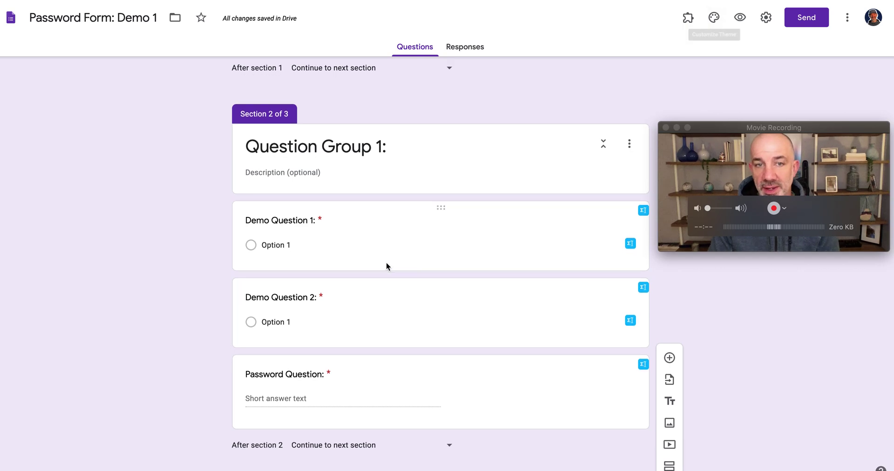
scroll(387, 263, "down", 7)
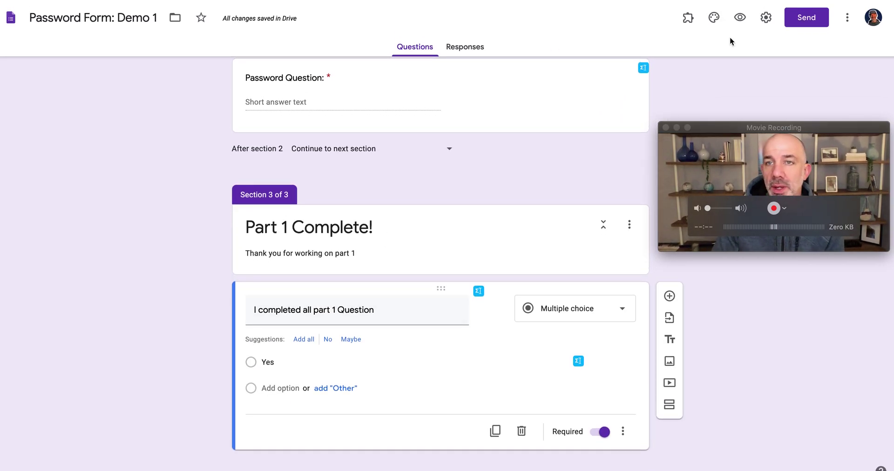
left_click(764, 27)
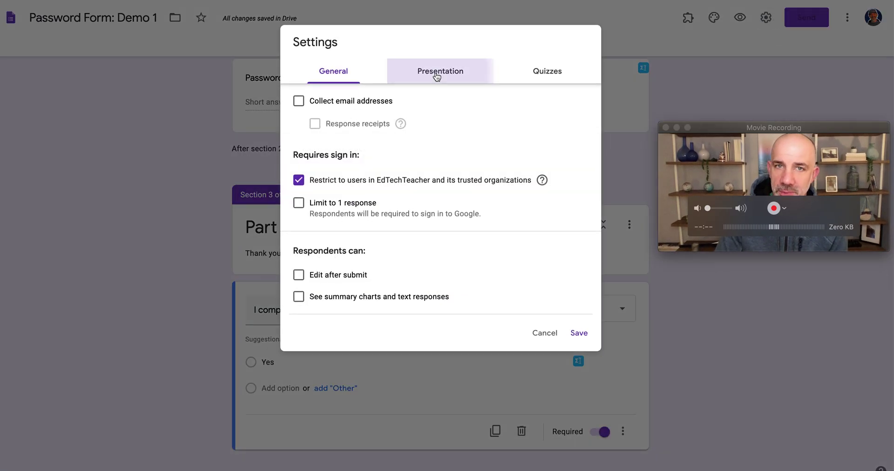
left_click(437, 75)
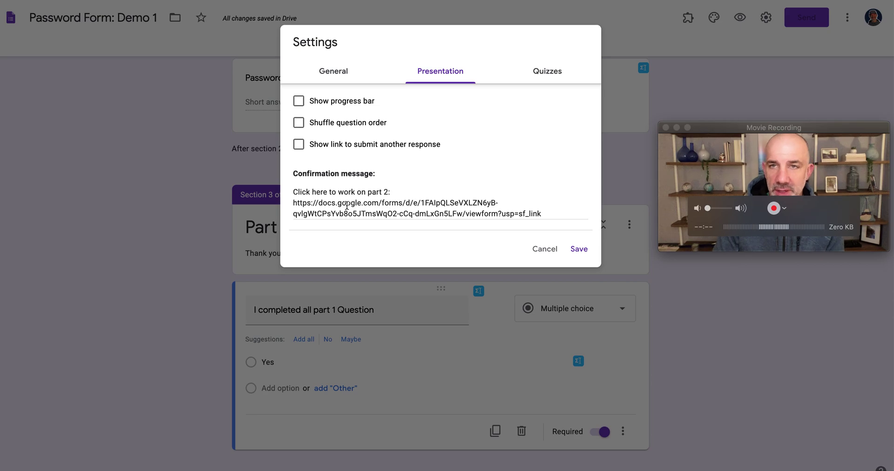
left_click(579, 249)
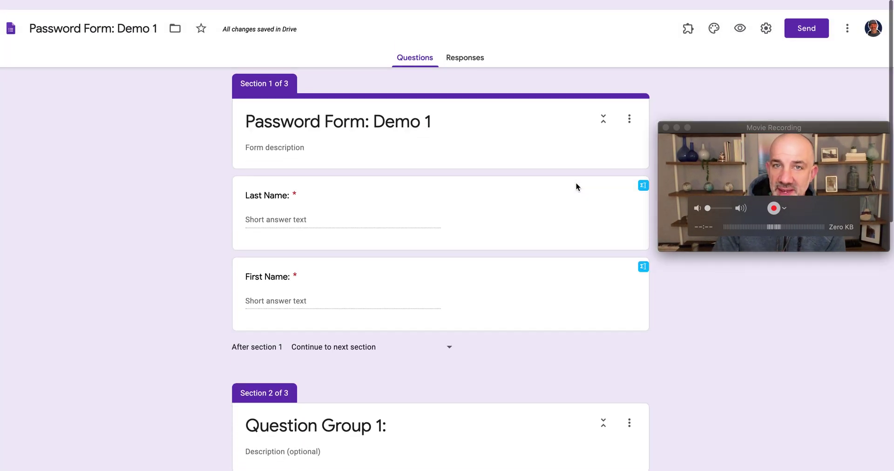
left_click(465, 46)
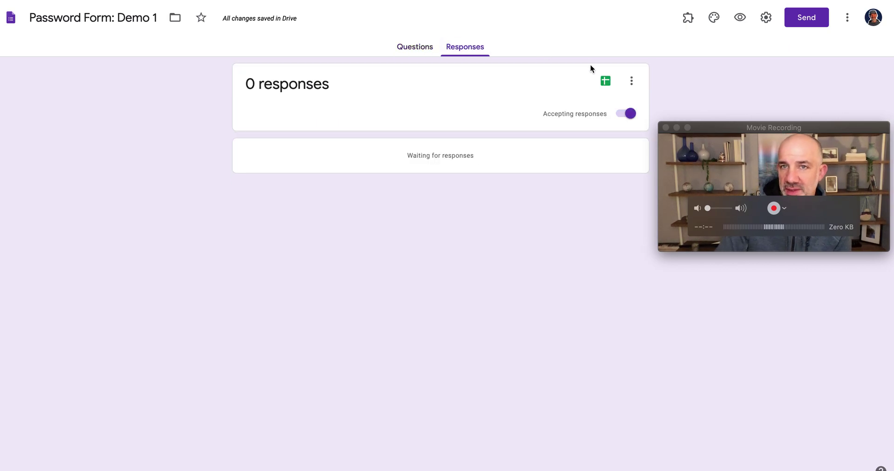
Step: Link Part 1's responses to a new 'Password Form: Demo 1 (Responses)' spreadsheet
left_click(604, 82)
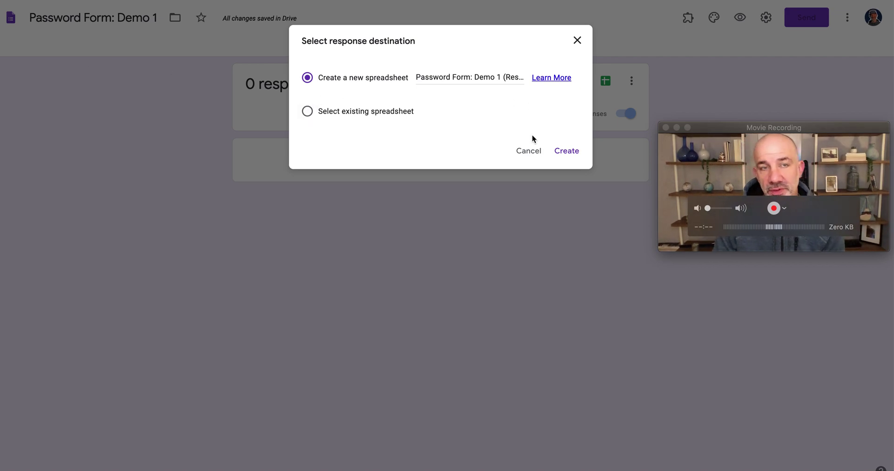
left_click(566, 152)
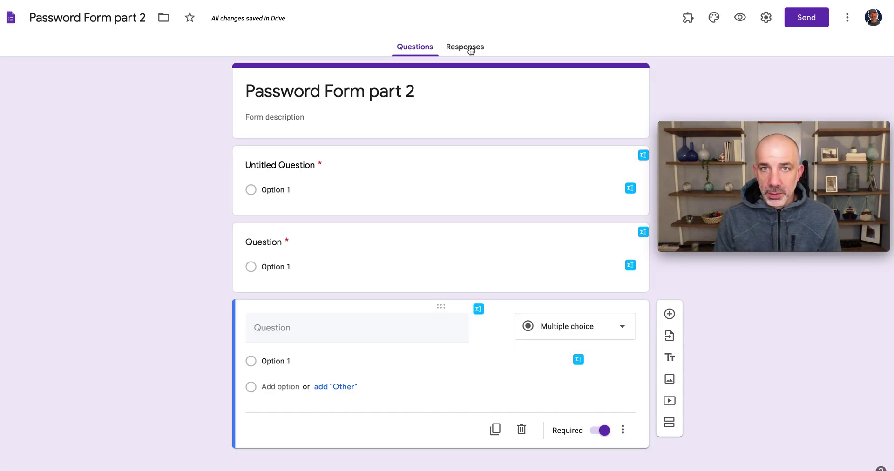
Step: Send Part 2's responses to the existing 'Password Form: Demo 1 (Responses)' spreadsheet
left_click(471, 51)
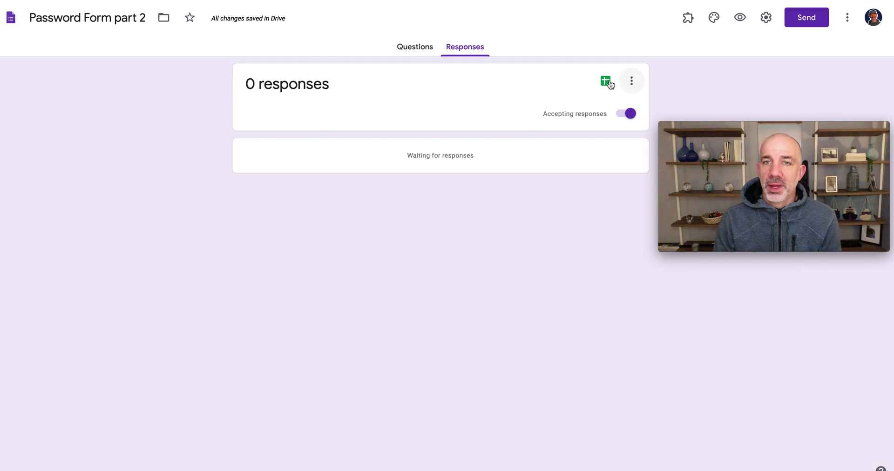
left_click(608, 83)
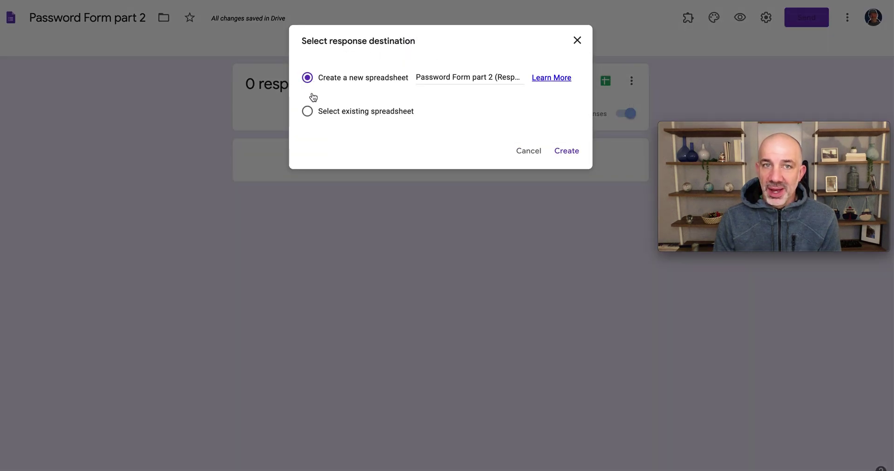
left_click(337, 111)
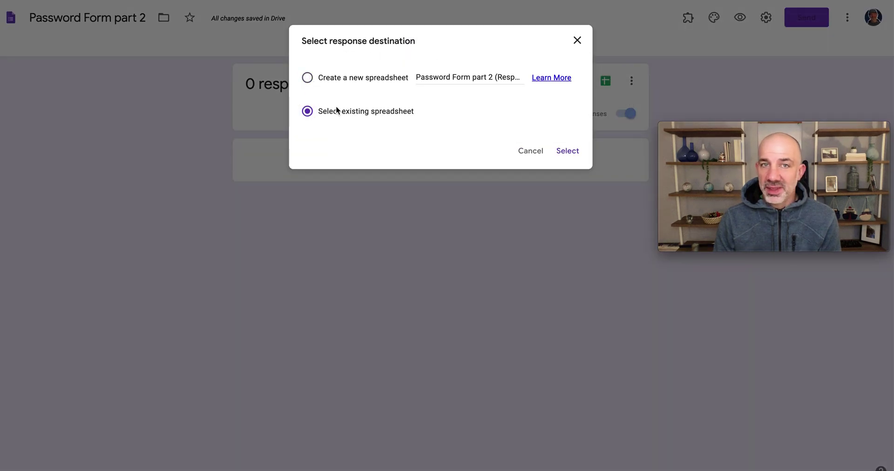
left_click(568, 153)
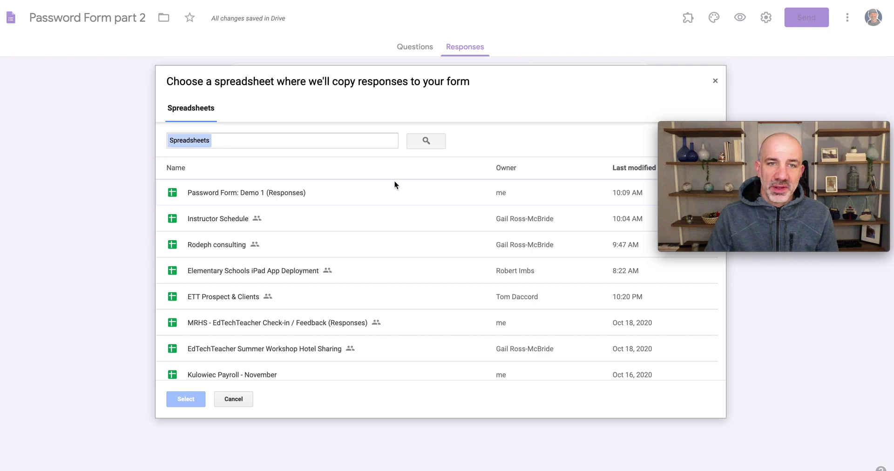
left_click(259, 192)
left_click(186, 399)
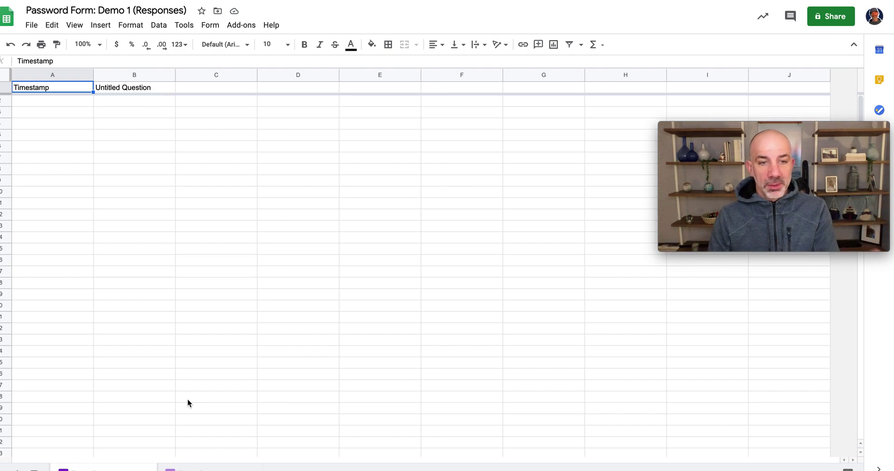
Step: Compare the Part 1 and Part 2 response sheets, then return to the Part 2 form
left_click(222, 468)
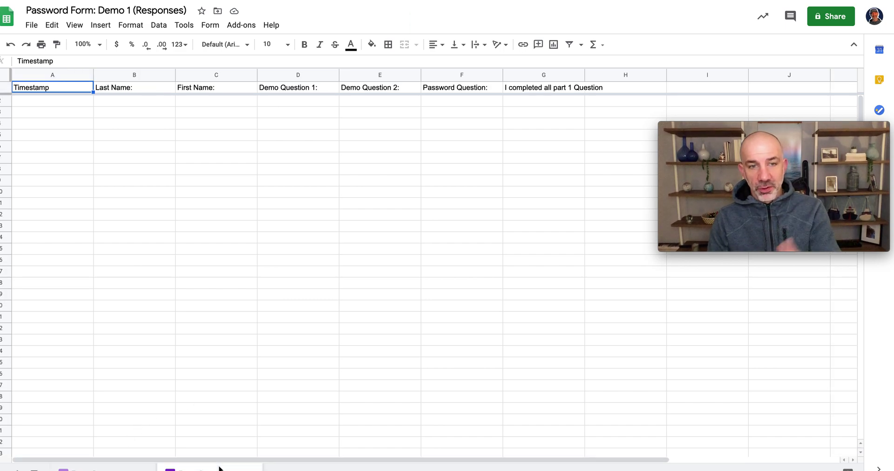
left_click(103, 469)
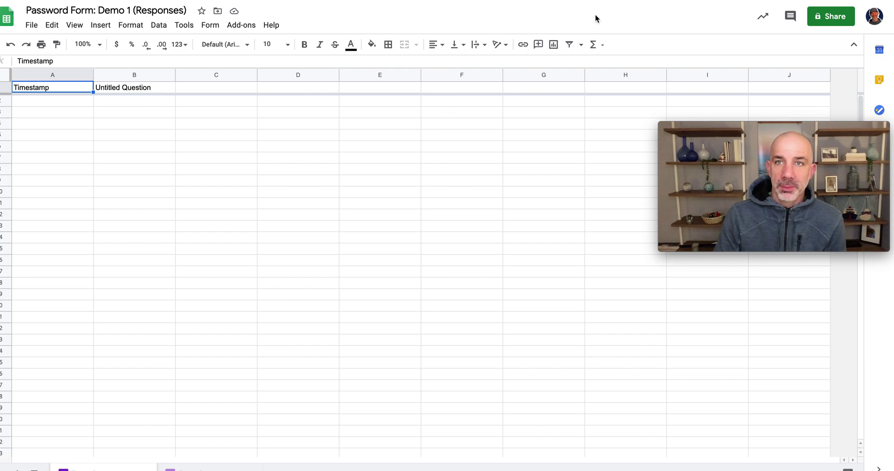
key("ctrl+shift+Tab")
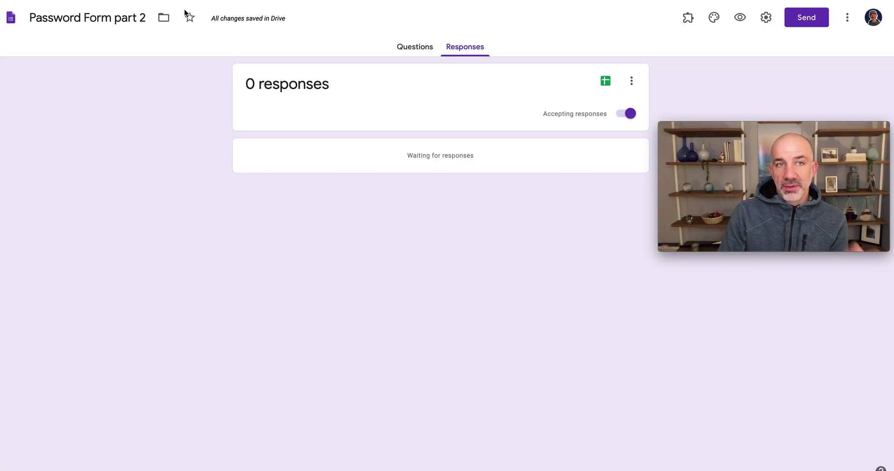
Step: Check Part 2's share link, review and save Part 1's Presentation settings, then return to its questions
left_click(805, 21)
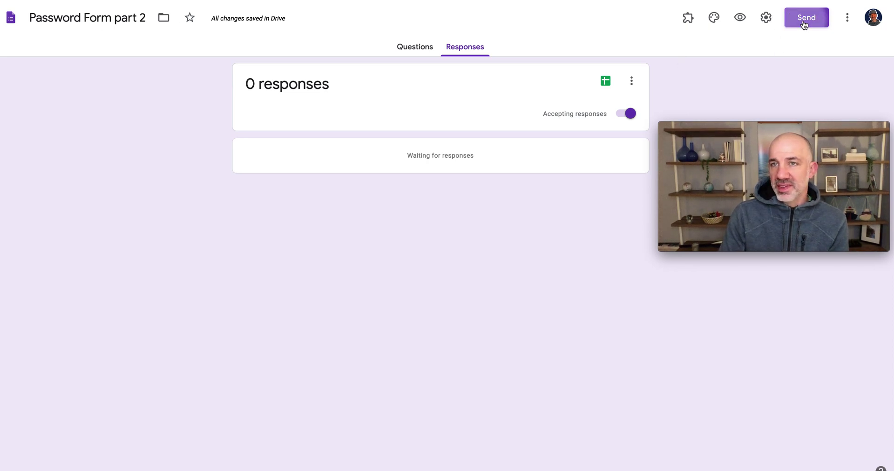
left_click(398, 97)
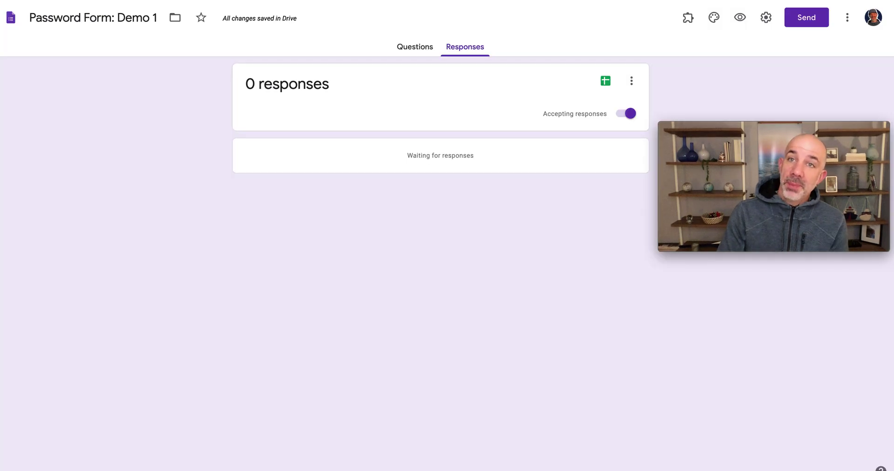
left_click(767, 17)
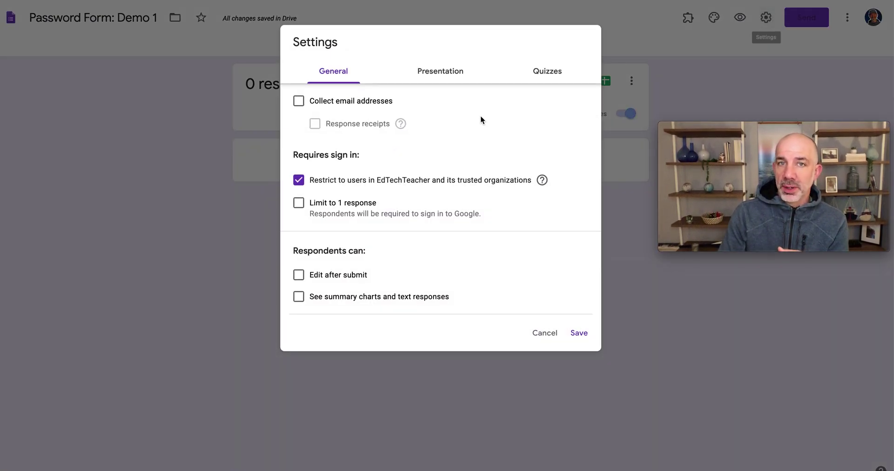
left_click(444, 73)
left_click(578, 251)
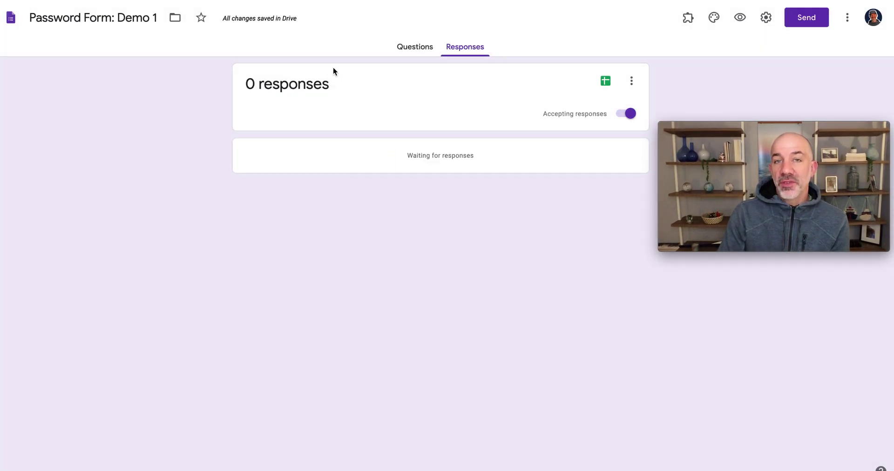
left_click(413, 52)
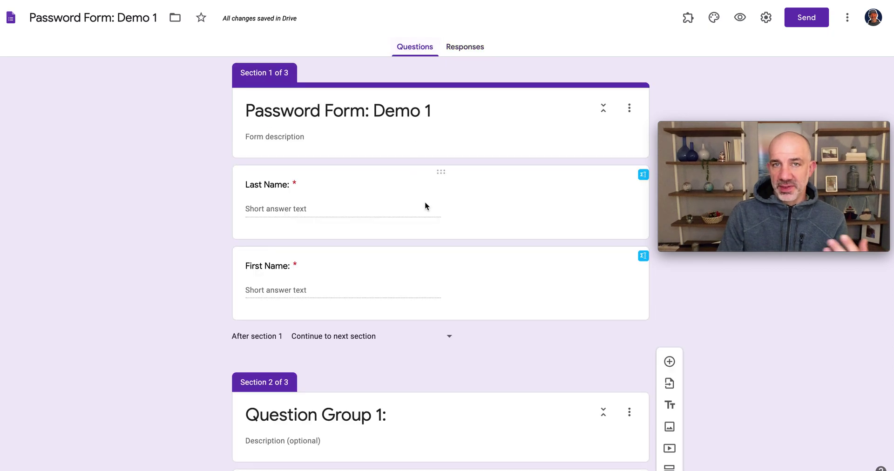